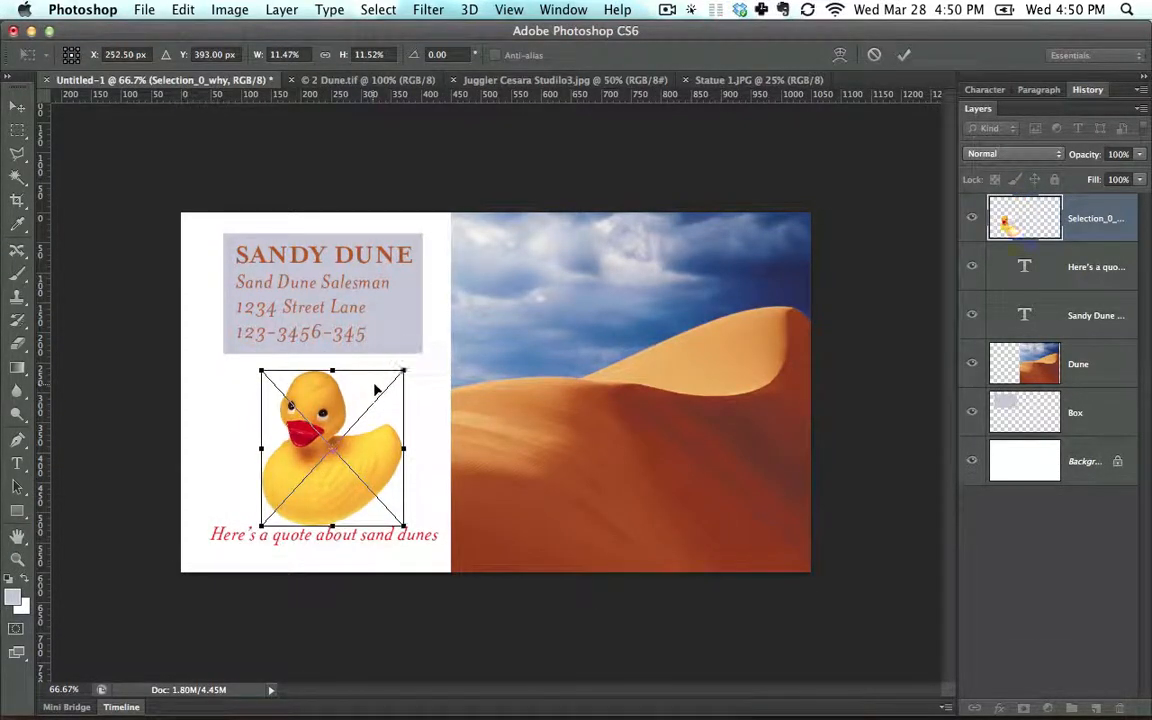
Step: Commit the placed duck image and move it onto the dune photo, over the sky
key(Return)
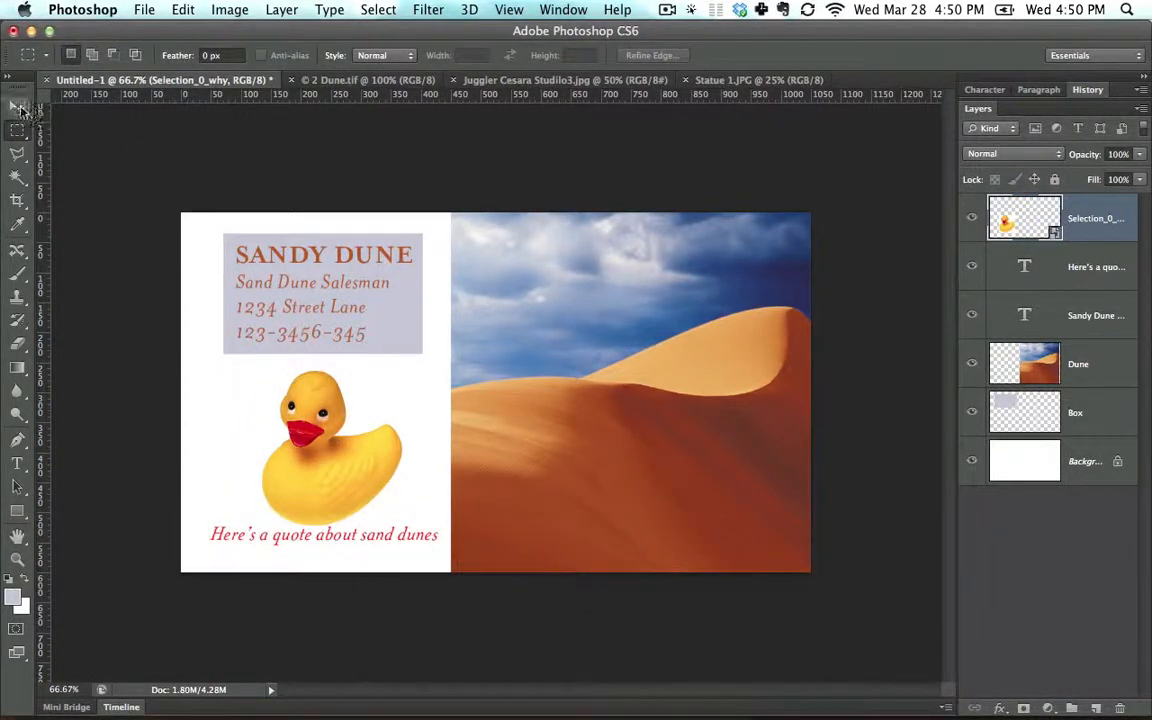
click(17, 106)
drag(322, 436, 313, 428)
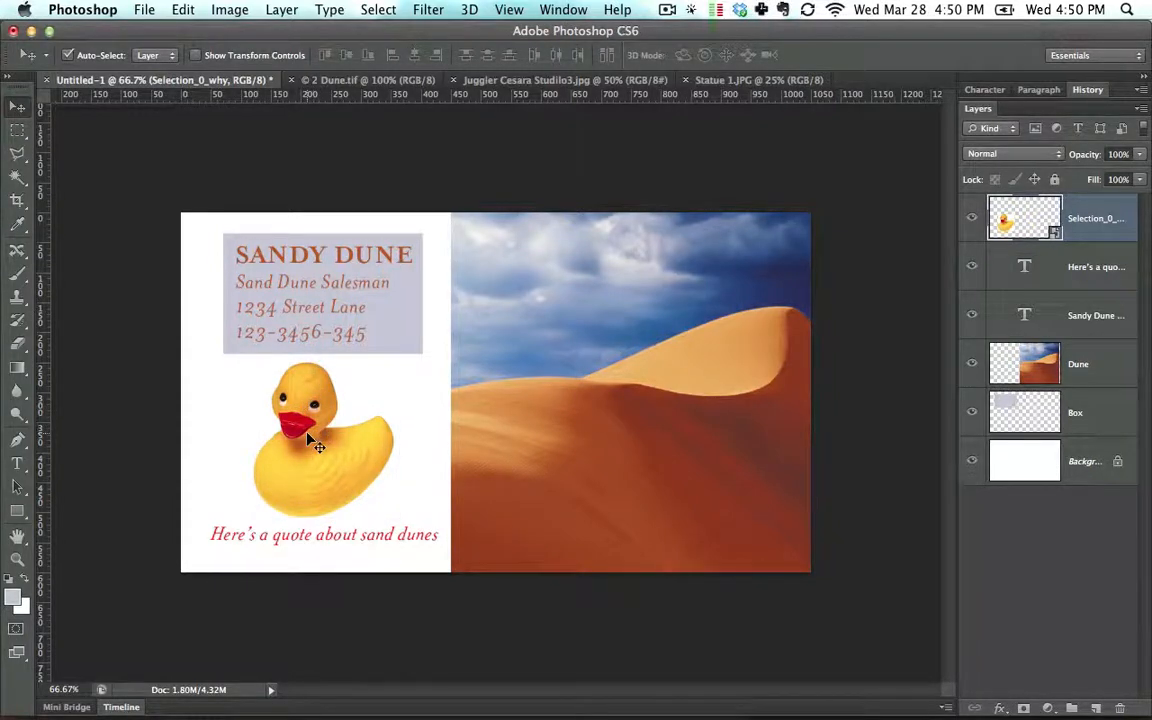
drag(309, 437, 609, 312)
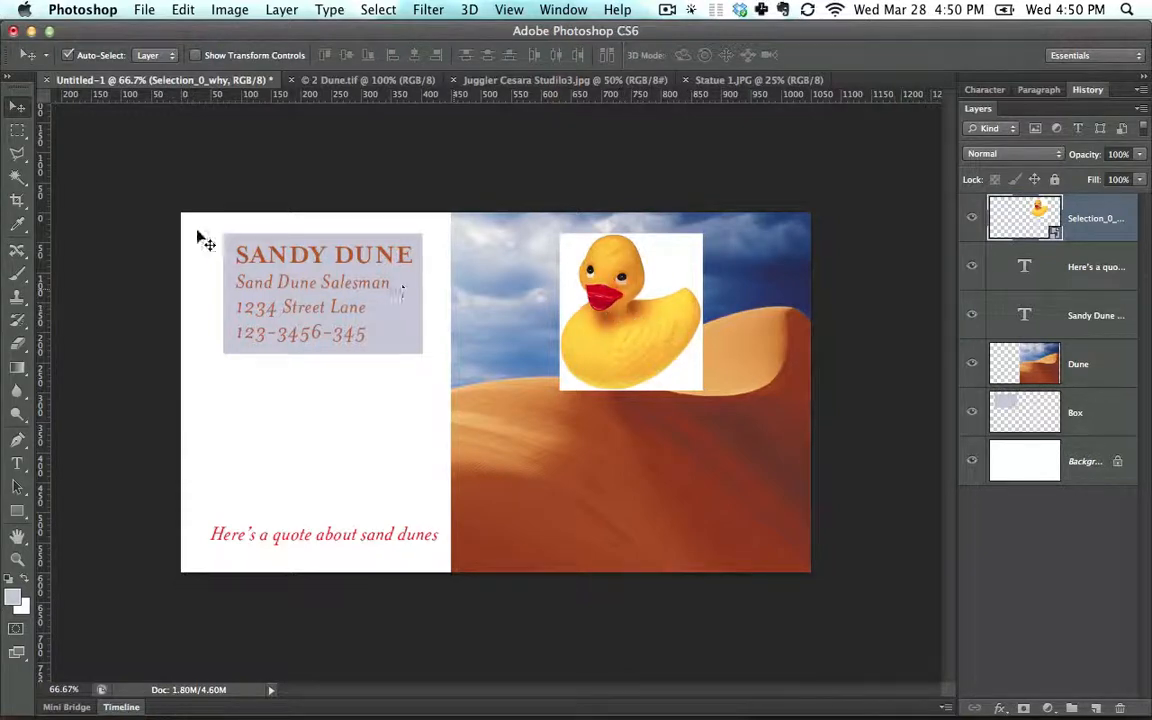
Step: Copy a rectangular area around the duck's eyes and upper beak and paste it as a new layer
click(17, 130)
drag(584, 262, 638, 291)
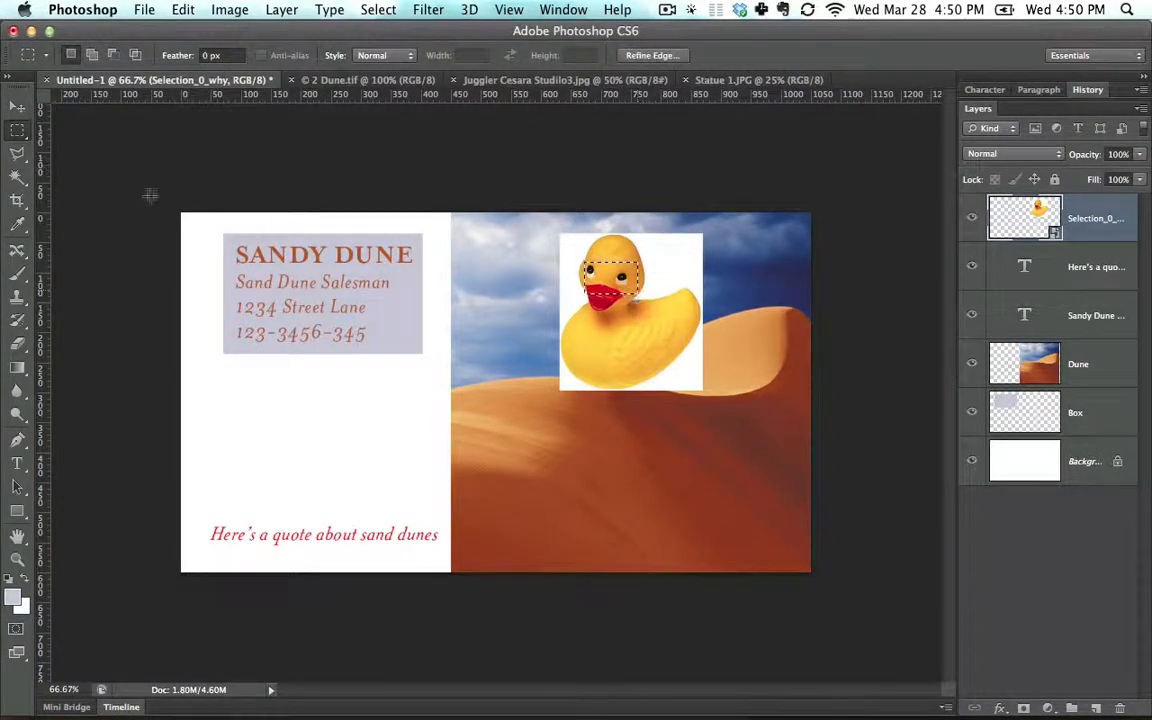
key(super+c)
key(super+v)
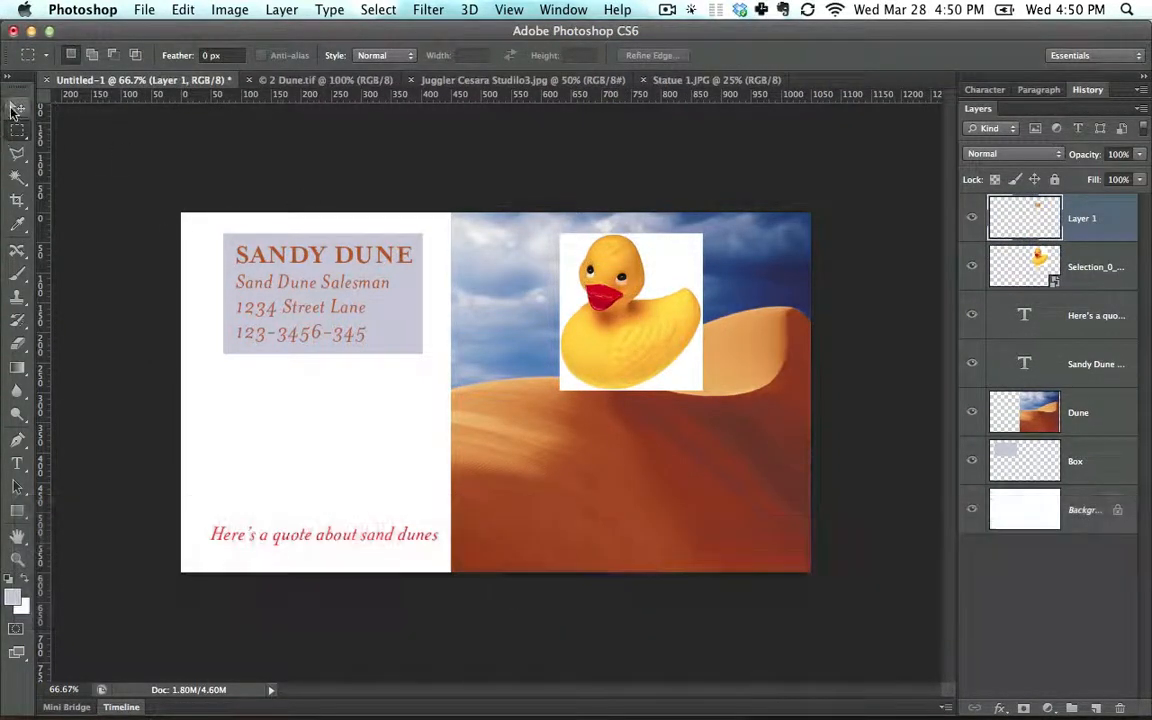
Step: Move the pasted face piece to the card's white half and enlarge it, then delete that piece
click(17, 107)
drag(608, 276, 386, 310)
key(super+t)
drag(390, 262, 285, 282)
key(Return)
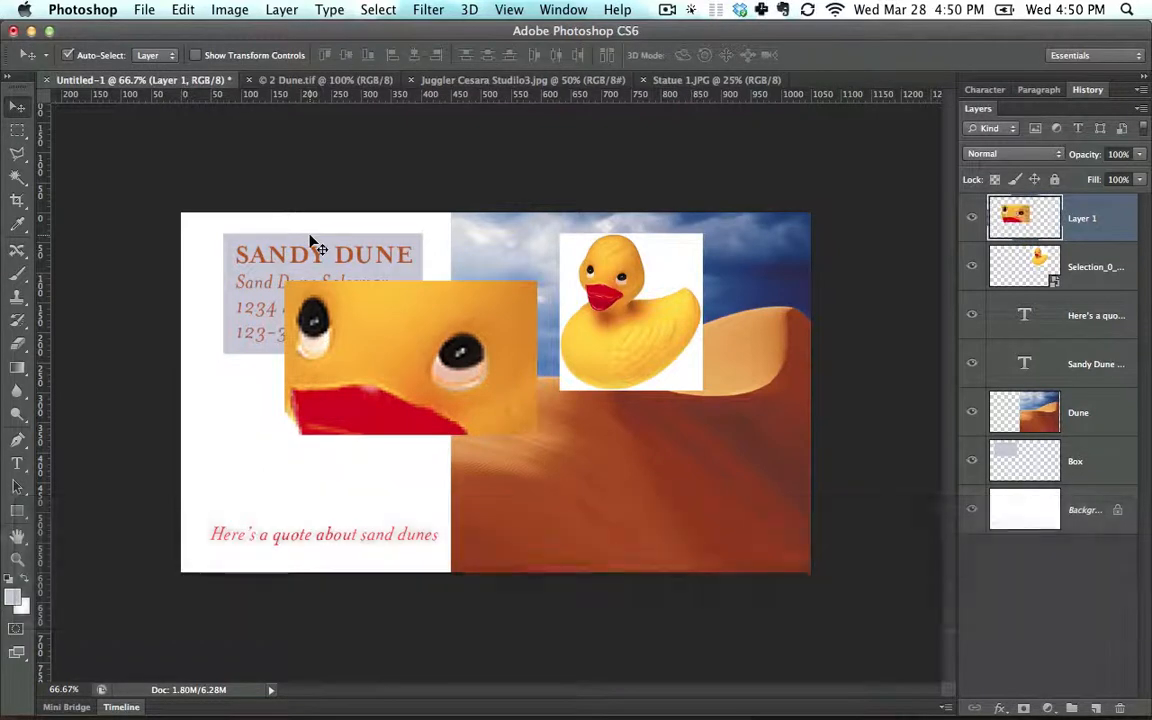
key(BackSpace)
Step: Nudge the duck image slightly to the left over the dune photo
drag(633, 327, 620, 329)
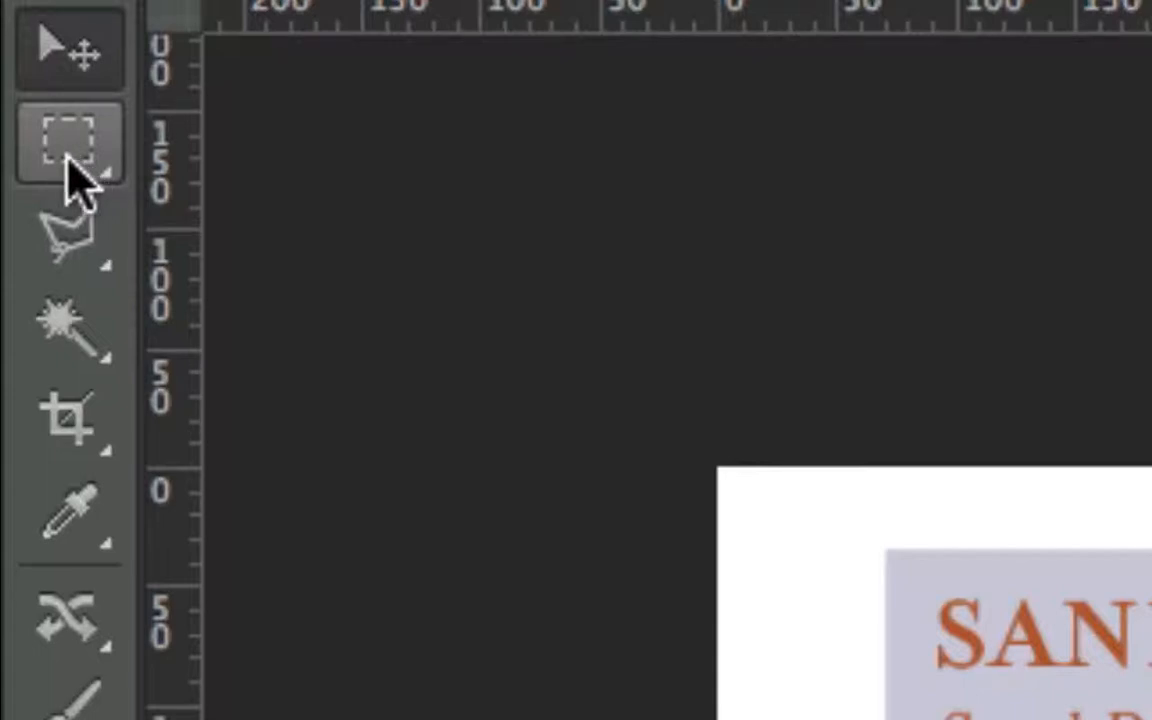
Step: Review the selection tools, including the marquee variants, Quick Selection and Magic Wand
click(68, 160)
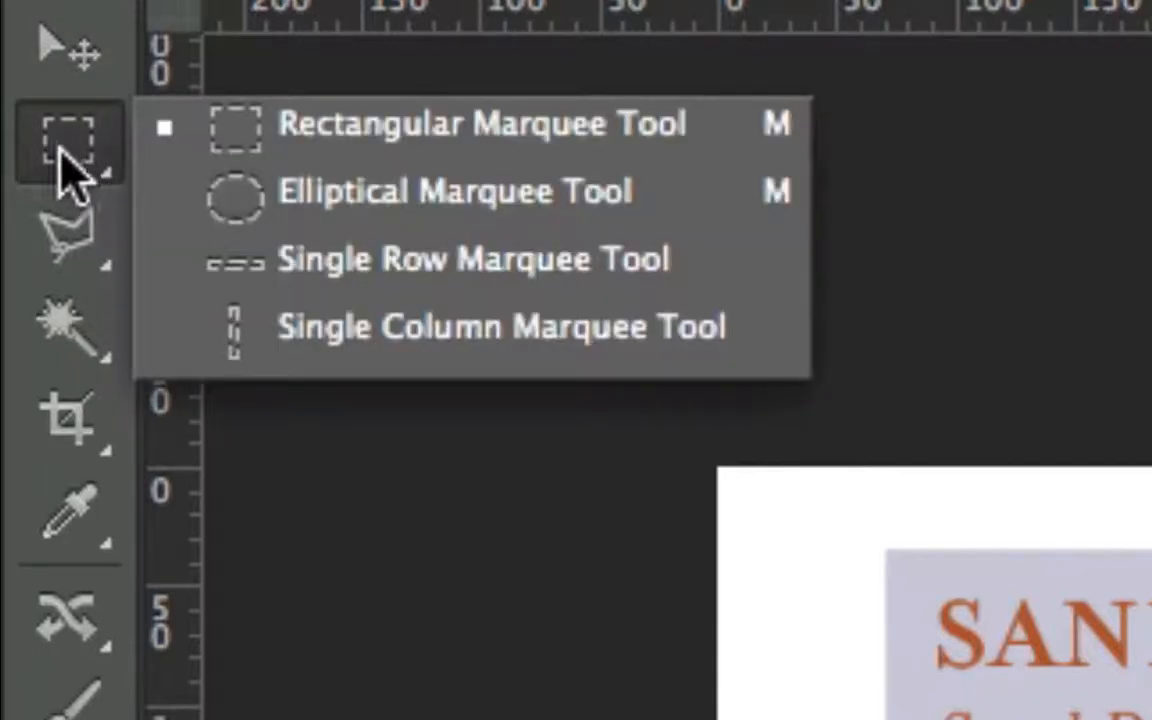
click(55, 162)
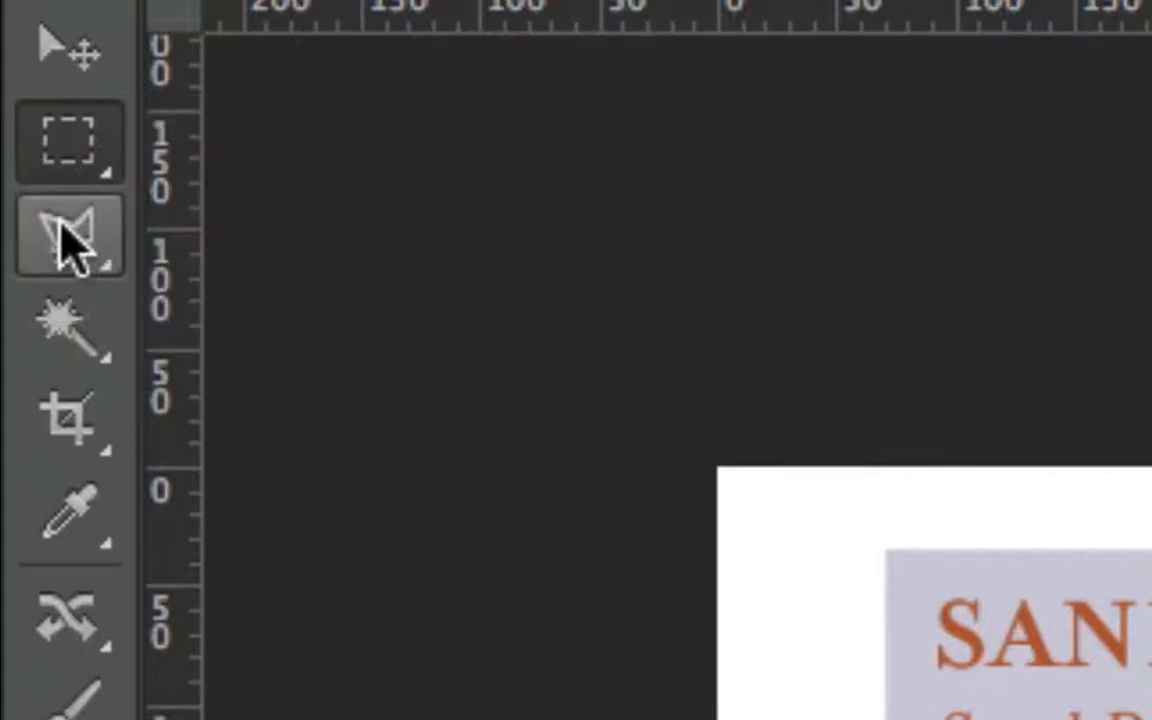
click(68, 352)
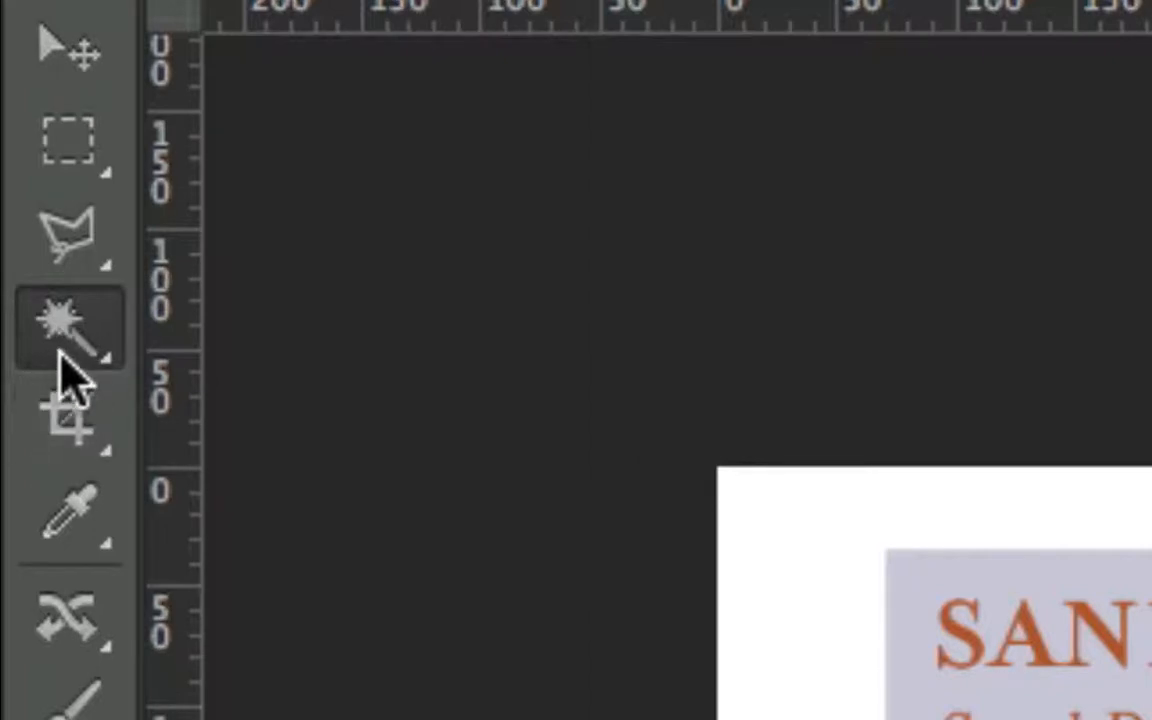
right_click(103, 352)
click(278, 325)
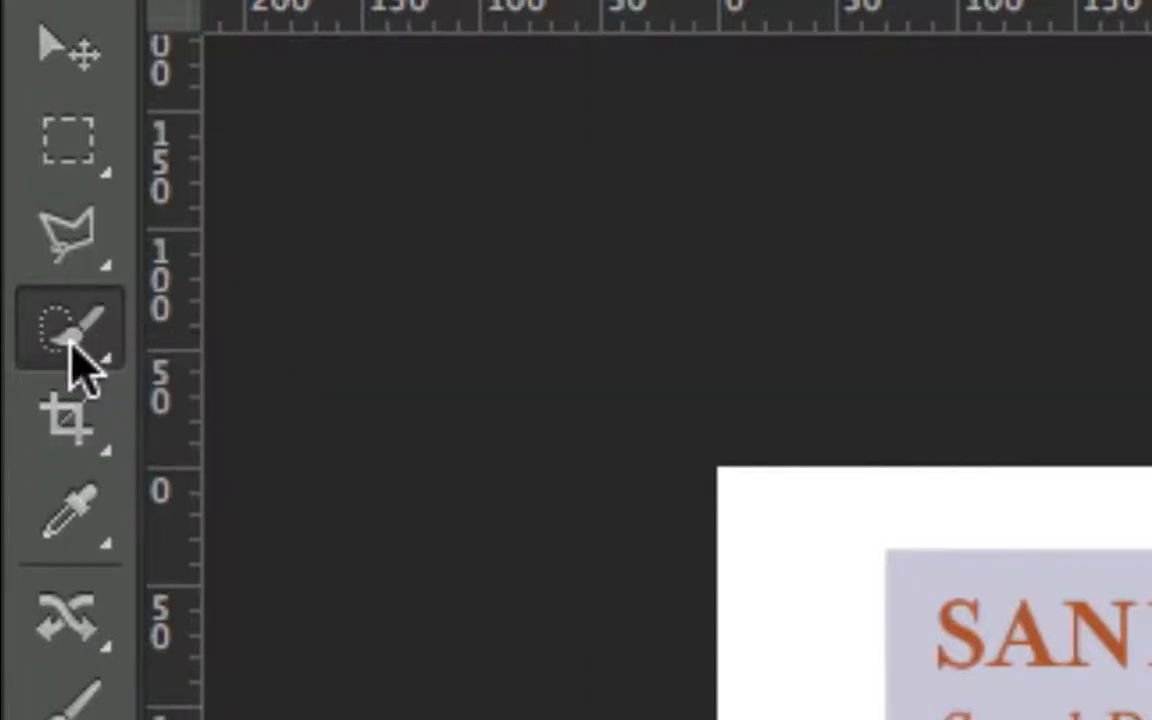
right_click(75, 350)
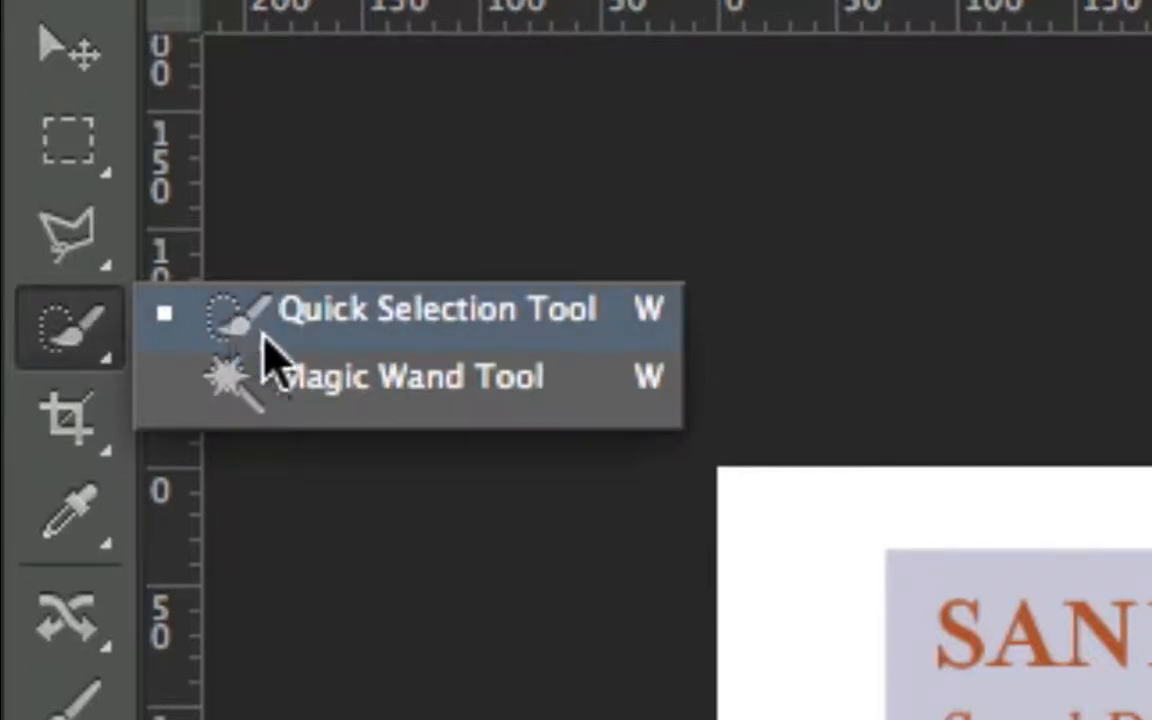
click(300, 380)
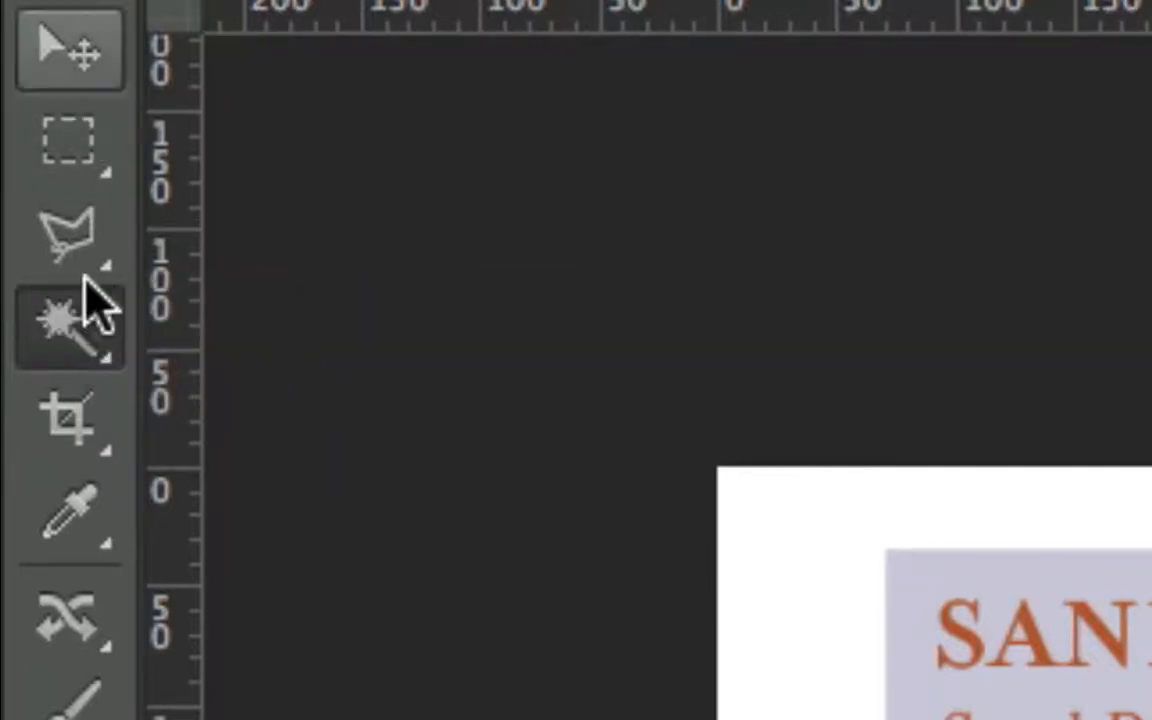
Step: Try a rectangular marquee selection across the duck's head and the adjoining sky, then clear it
click(82, 165)
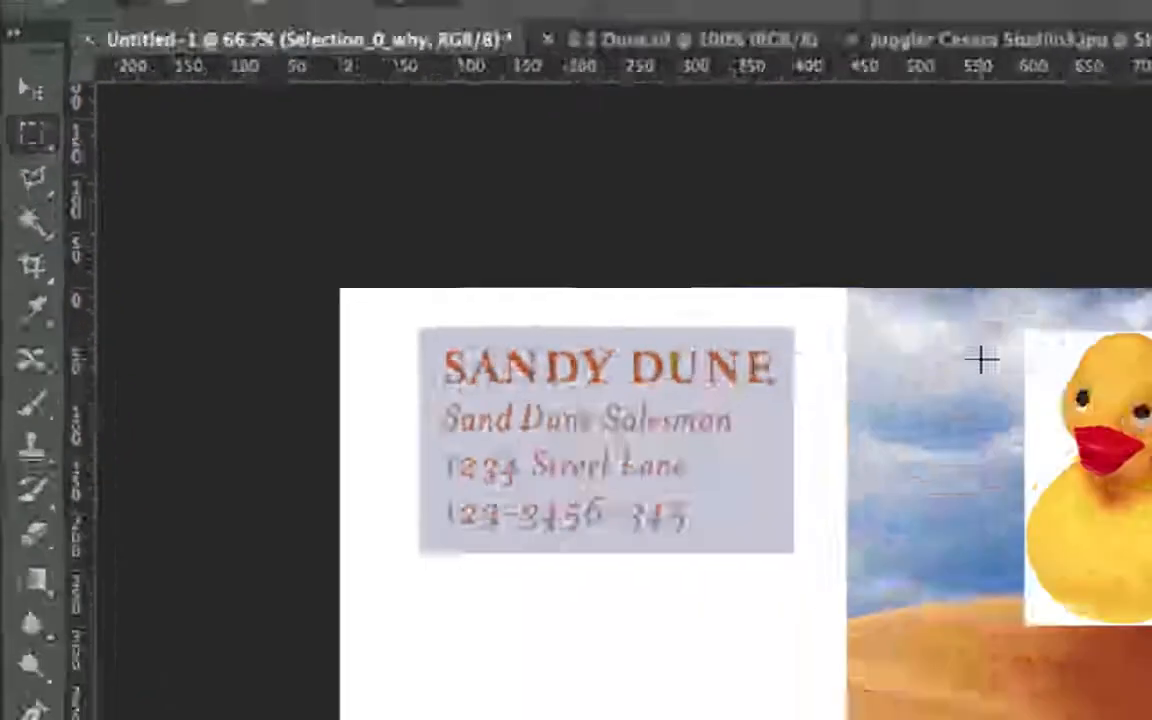
drag(521, 250, 641, 321)
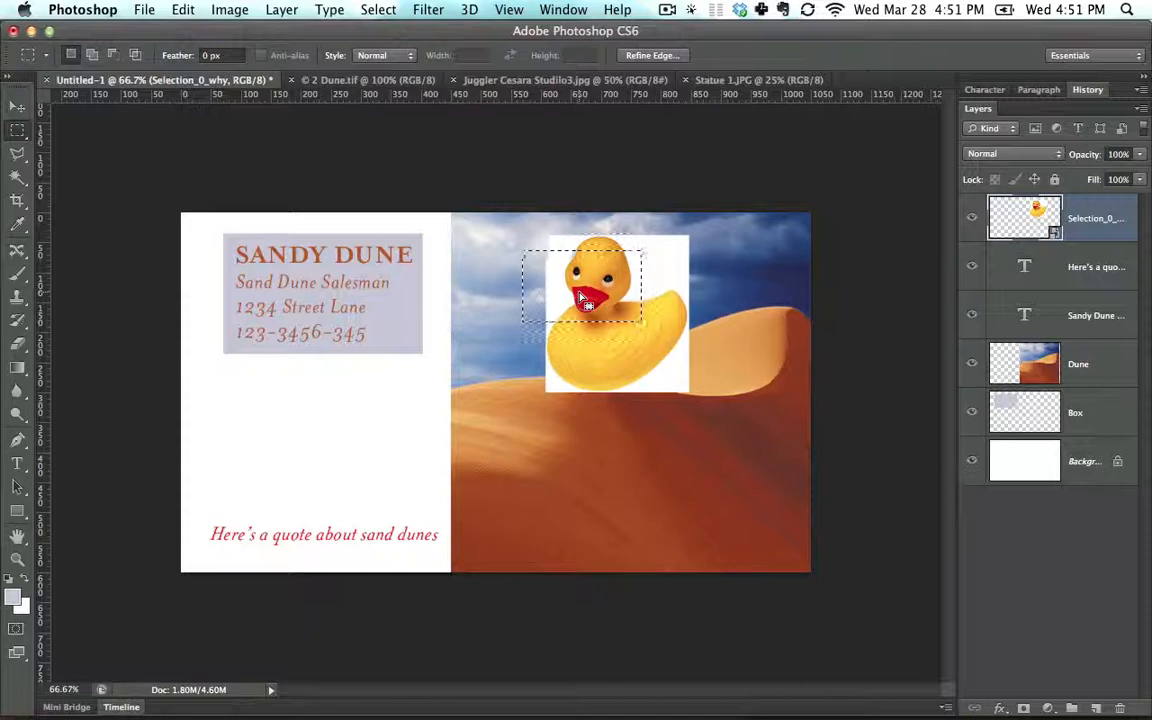
click(557, 290)
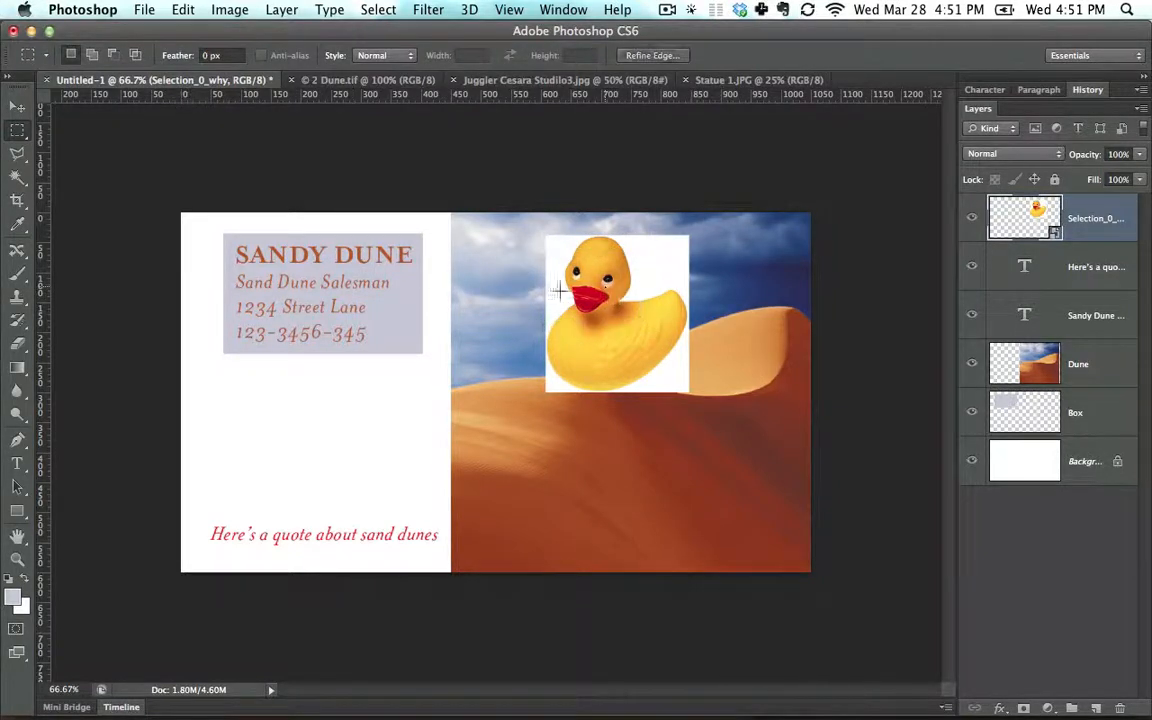
Step: Magic-wand the white background around the duck at tolerance 32, inspect the selection edges closely and deselect
click(16, 156)
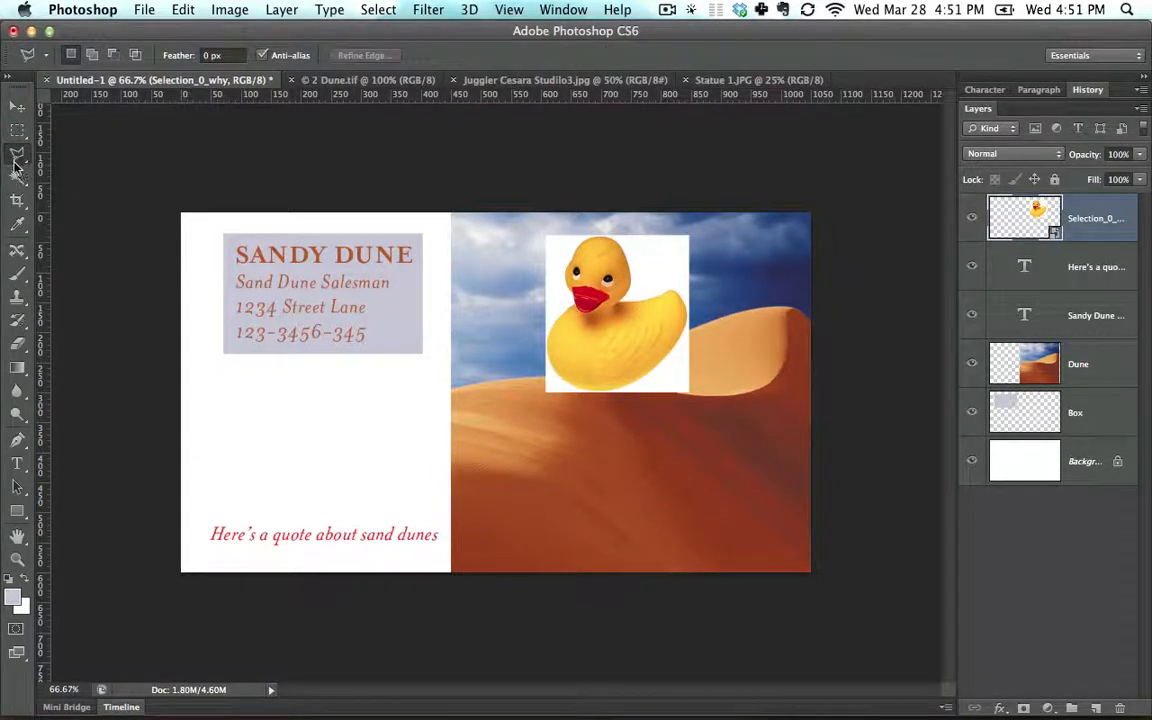
click(16, 180)
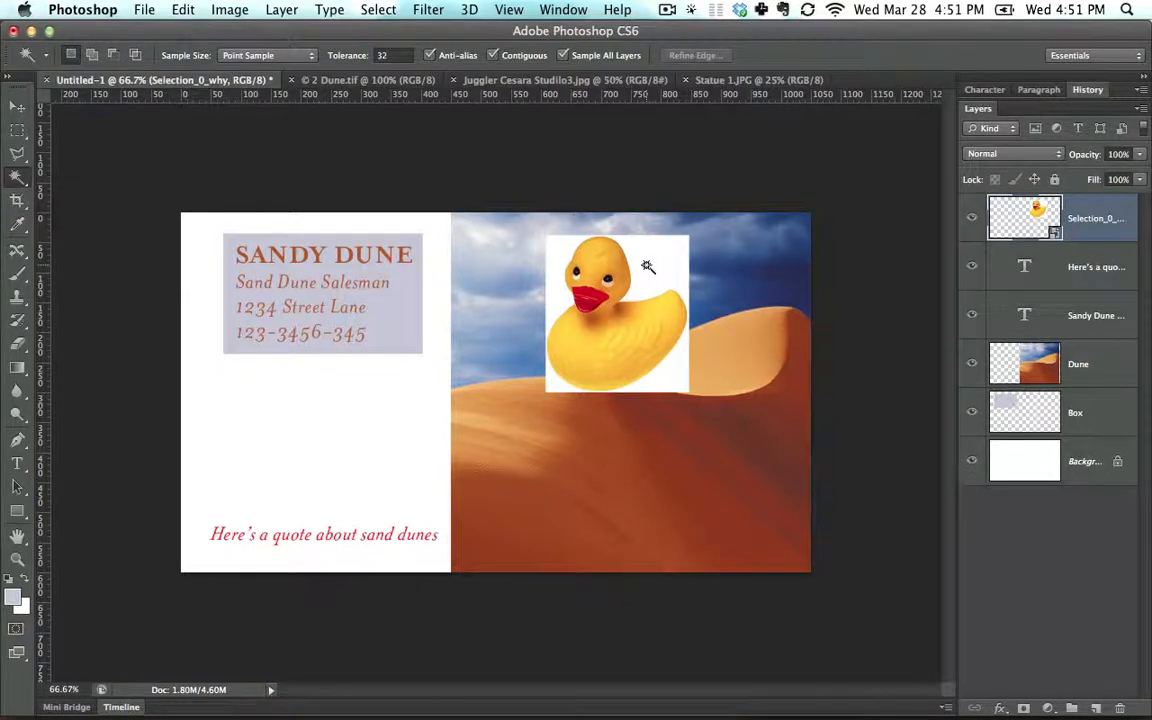
click(647, 266)
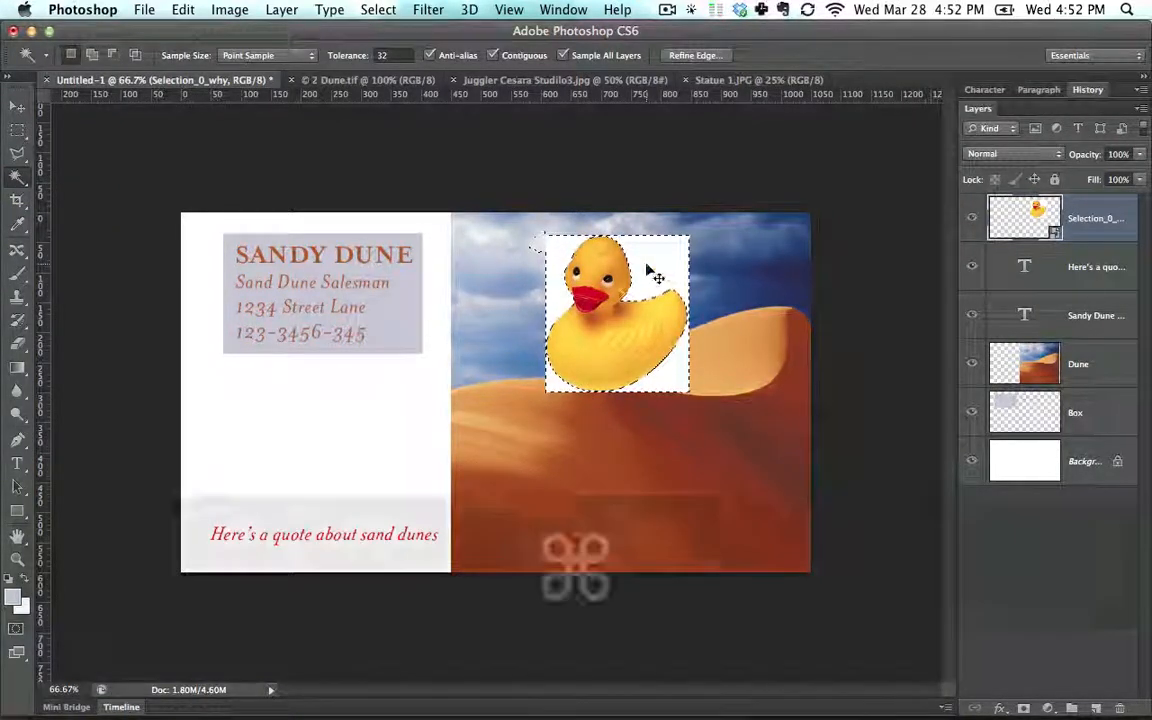
key(super+equal)
key(super+equal)
key(space)
drag(728, 242, 347, 489)
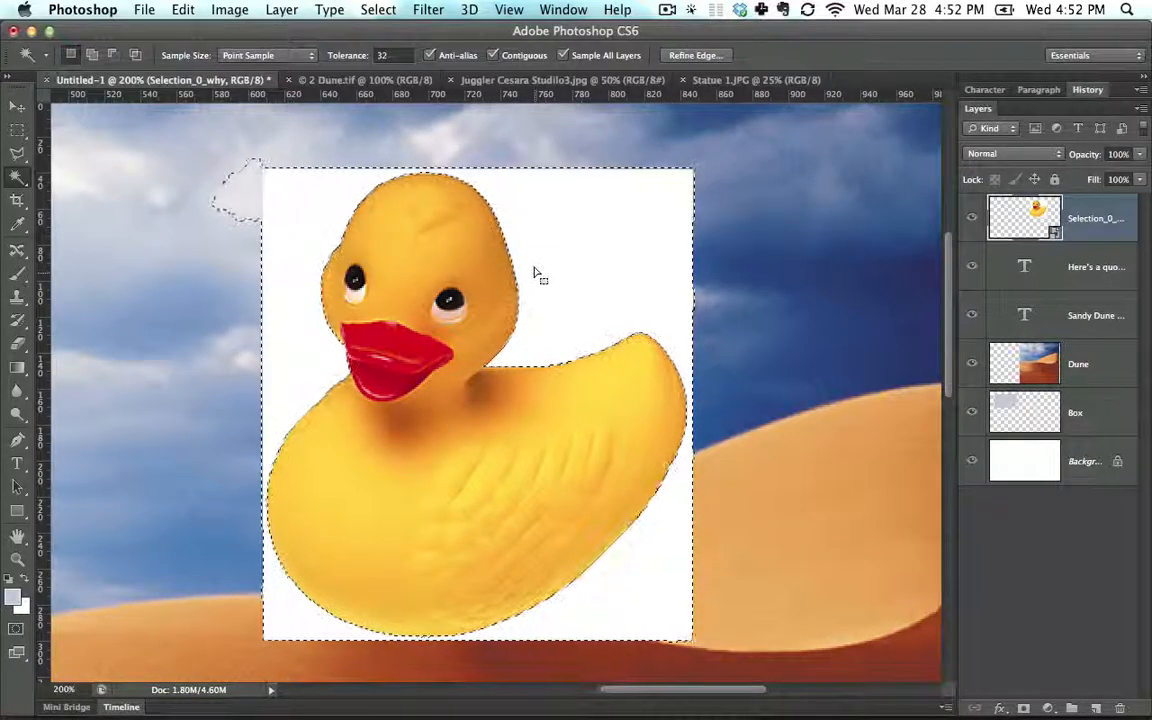
key(super+d)
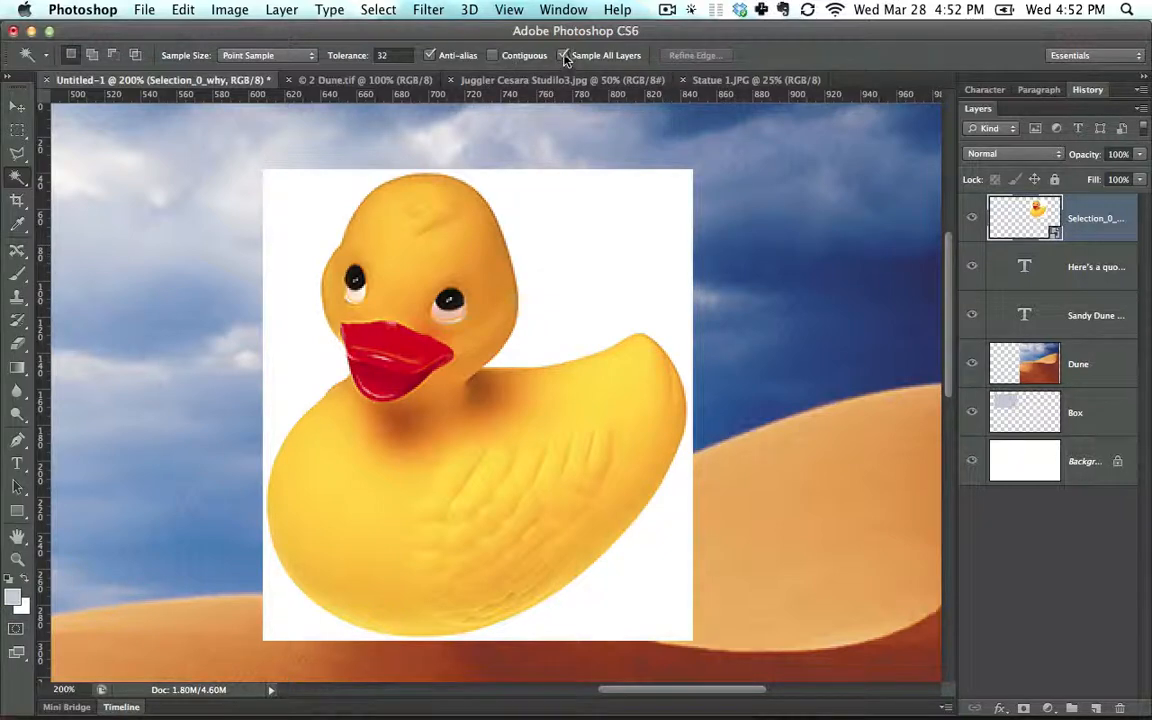
Step: Set the Magic Wand tolerance to 60 with Contiguous off, select the white around the duck and inspect the selection
click(385, 55)
text(60)
key(Return)
click(624, 245)
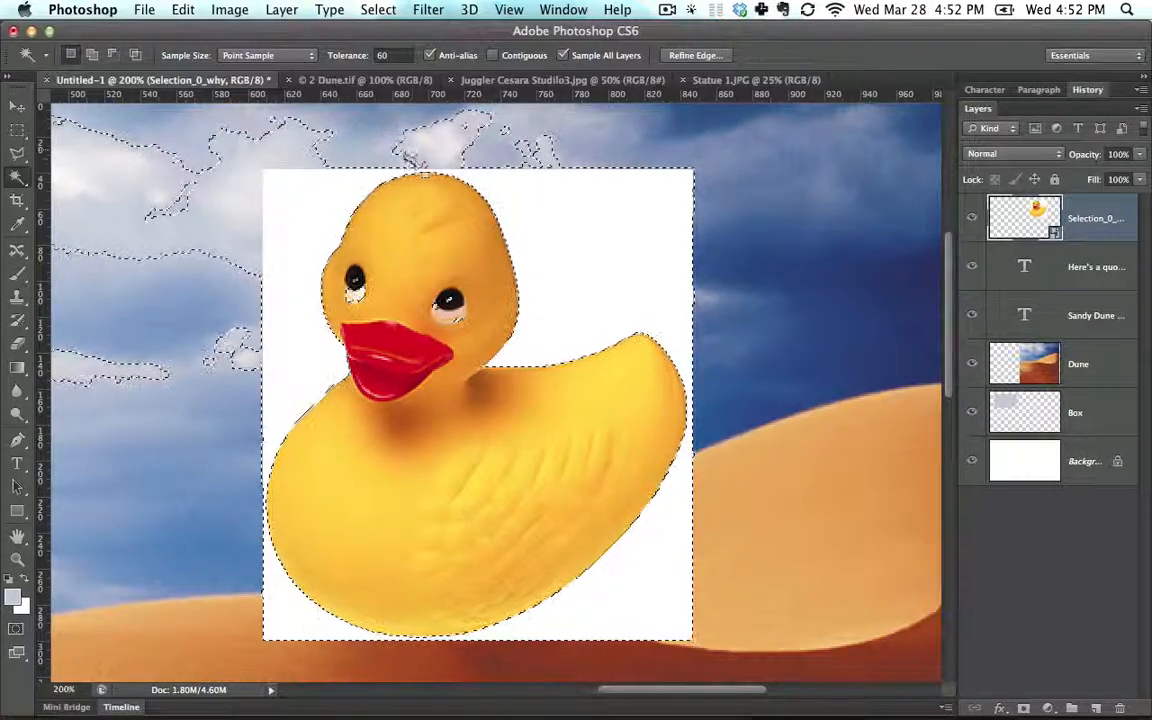
key(super+minus)
key(super+minus)
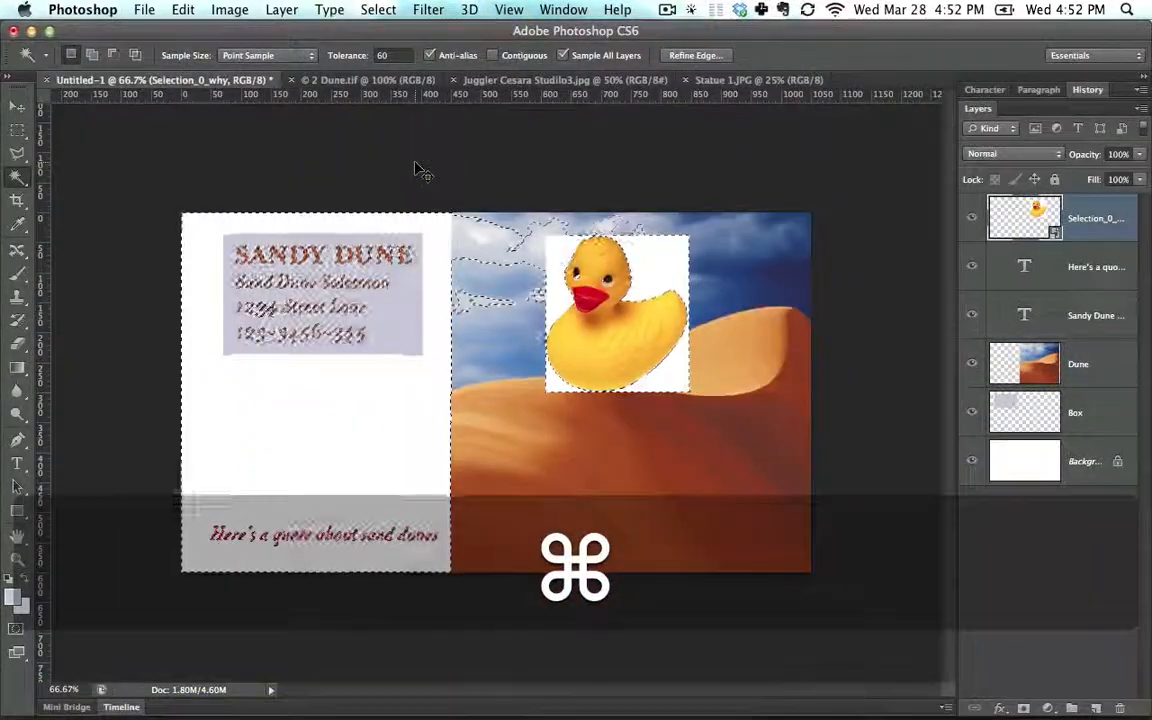
key(super+equal)
key(super+equal)
drag(546, 193, 219, 483)
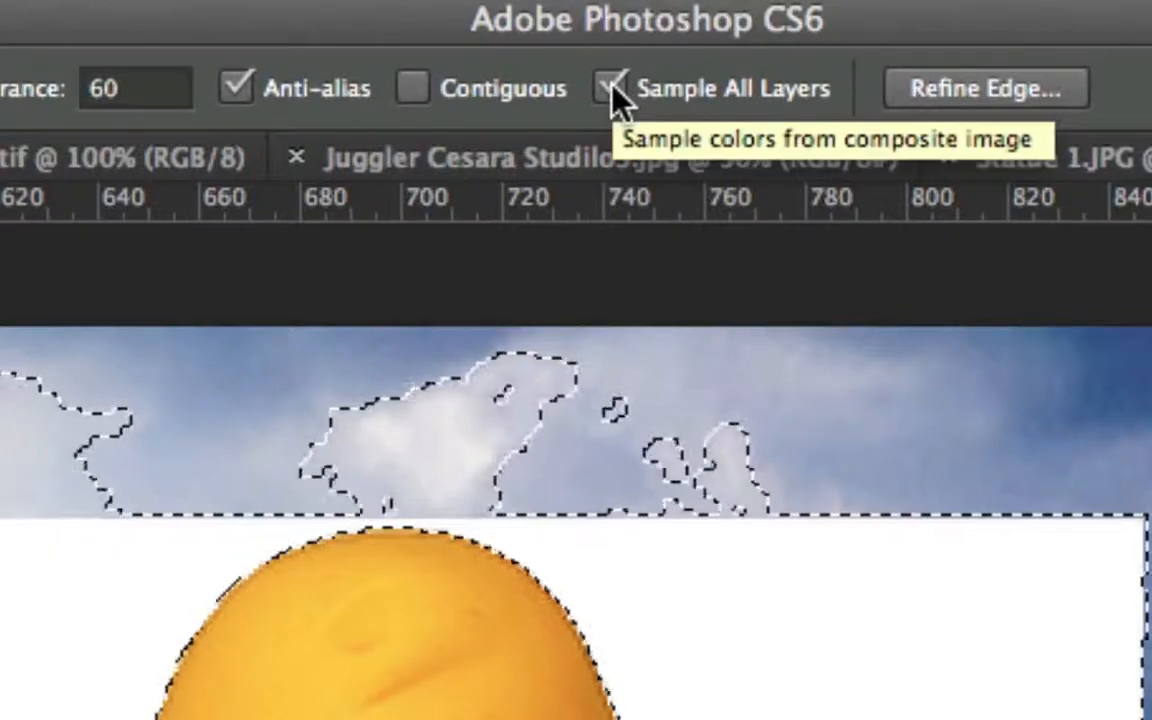
Step: Turn off Sample All Layers for the Magic Wand and reselect the white background on the duck layer
click(612, 88)
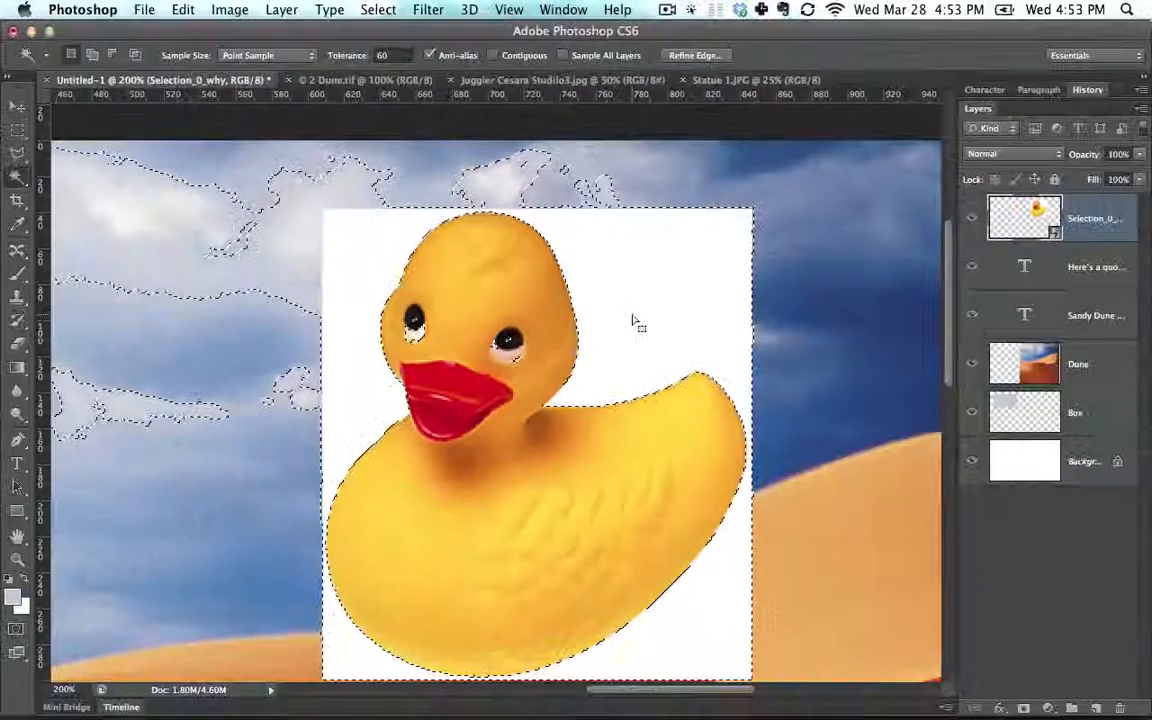
key(super+d)
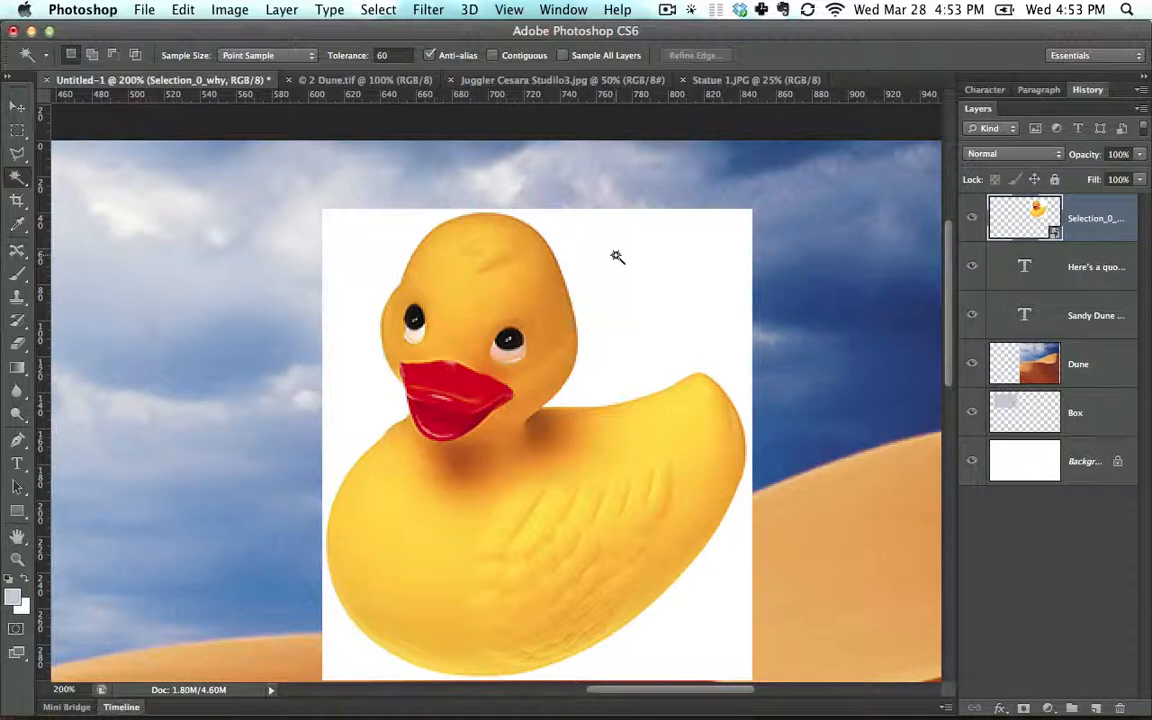
click(616, 262)
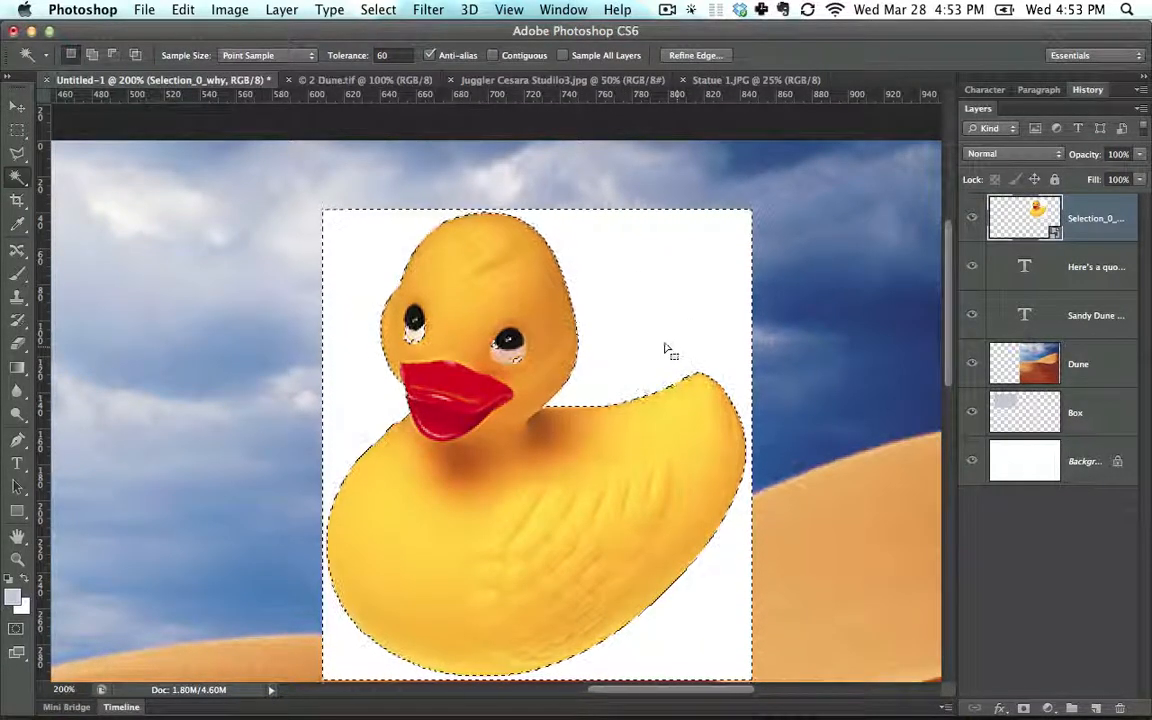
Step: Try to delete the selected white area, then rasterize the duck's smart object layer
key(Delete)
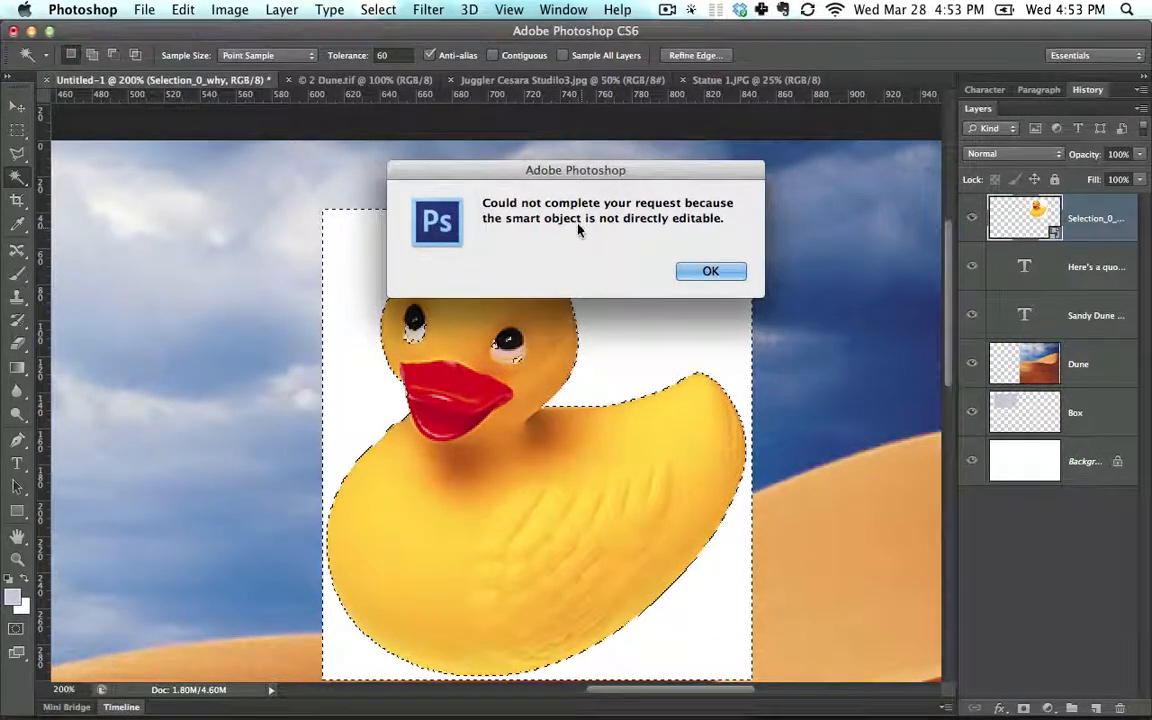
click(710, 271)
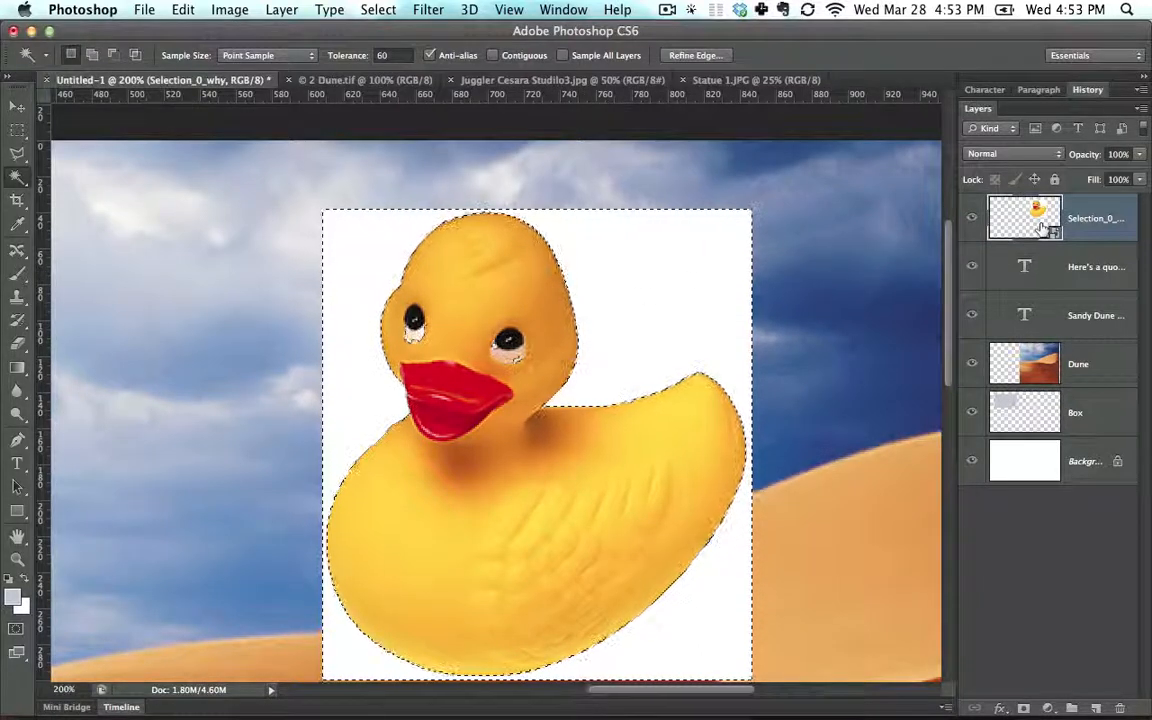
right_click(1099, 240)
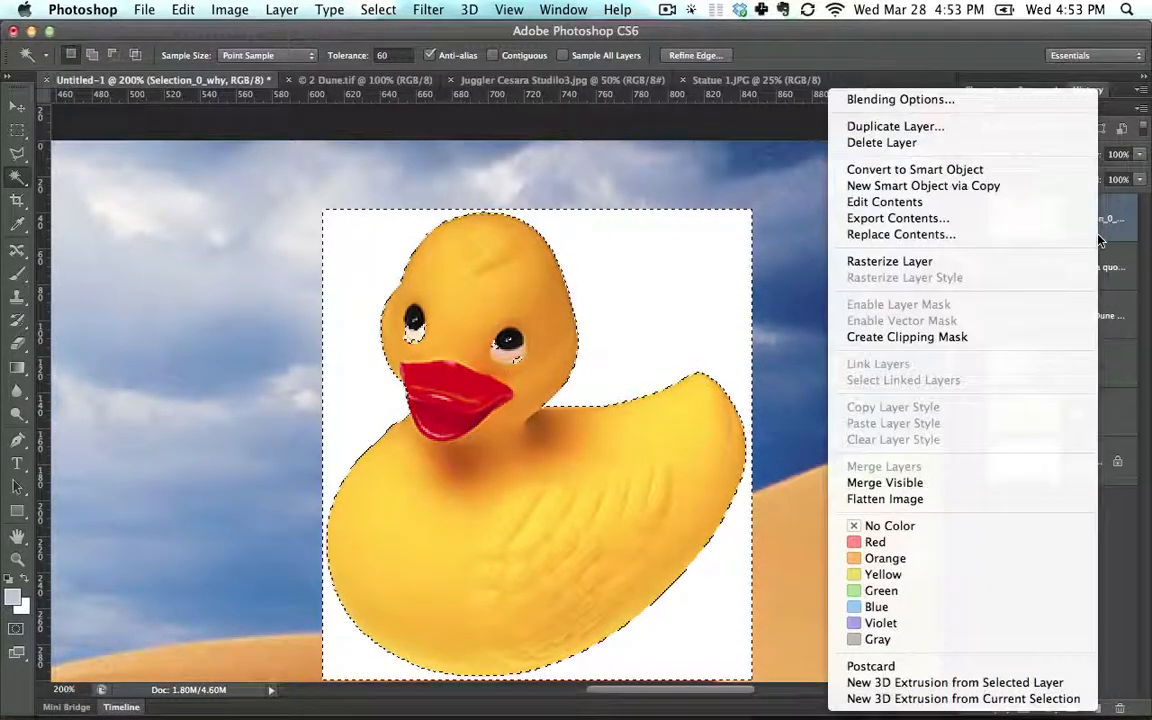
click(1032, 264)
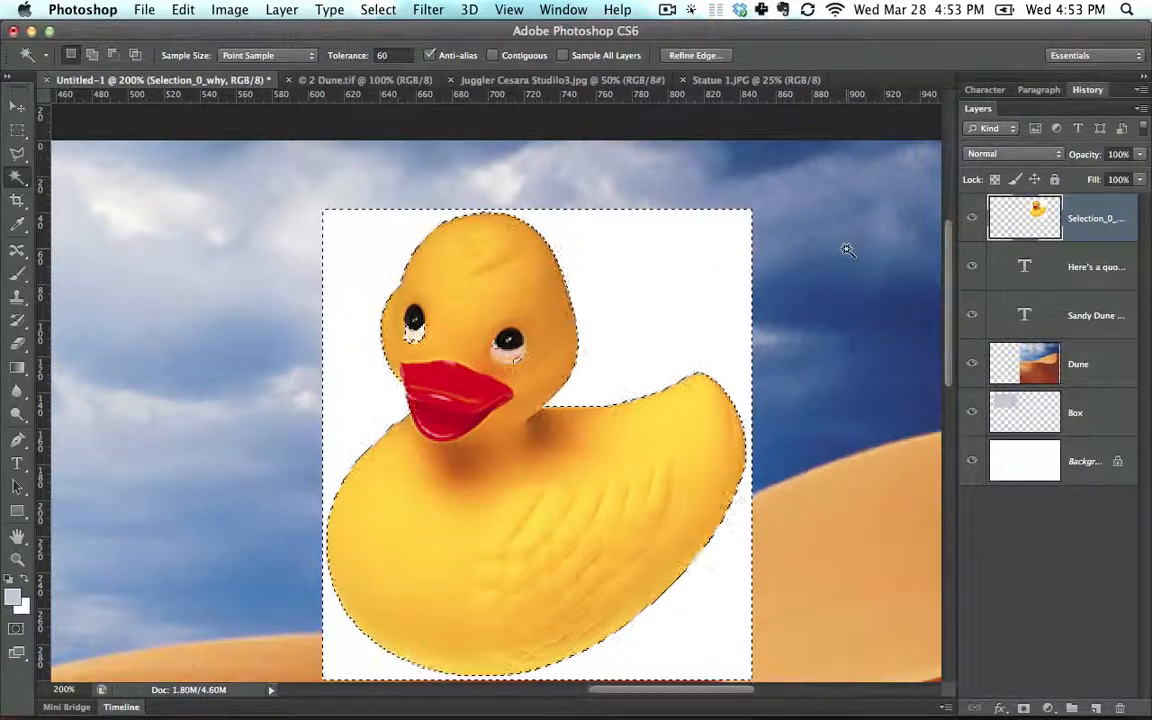
Step: Delete the selected white background and deselect, then undo both changes
key(BackSpace)
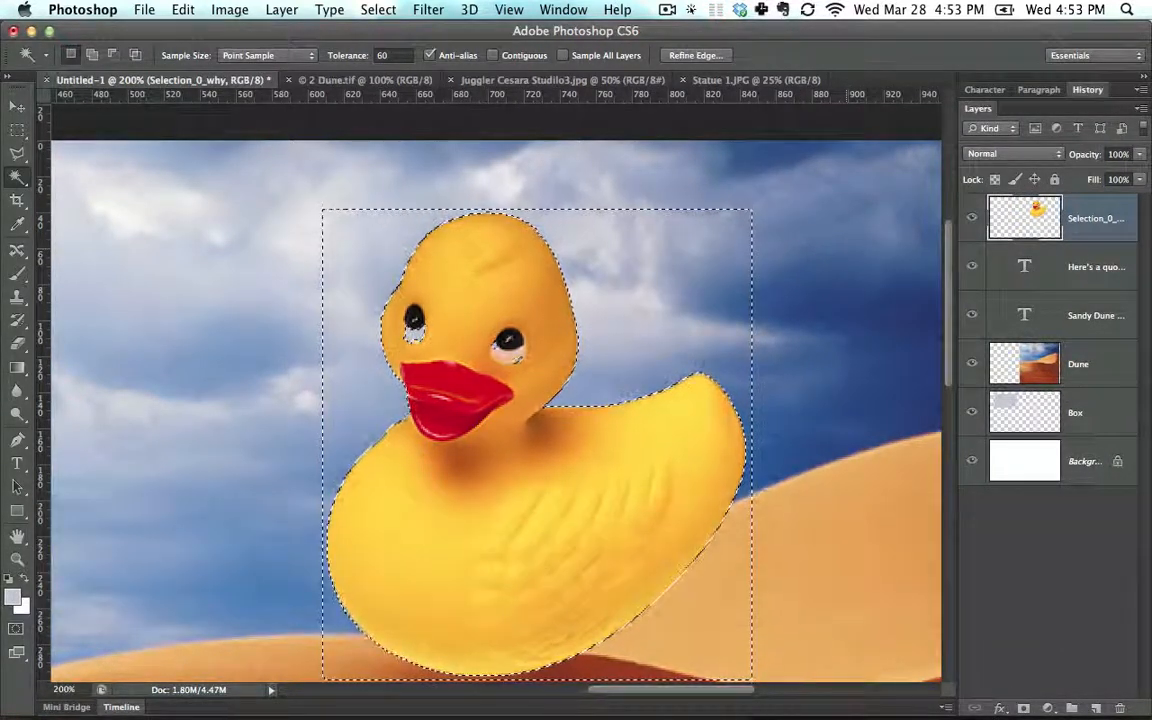
key(super+d)
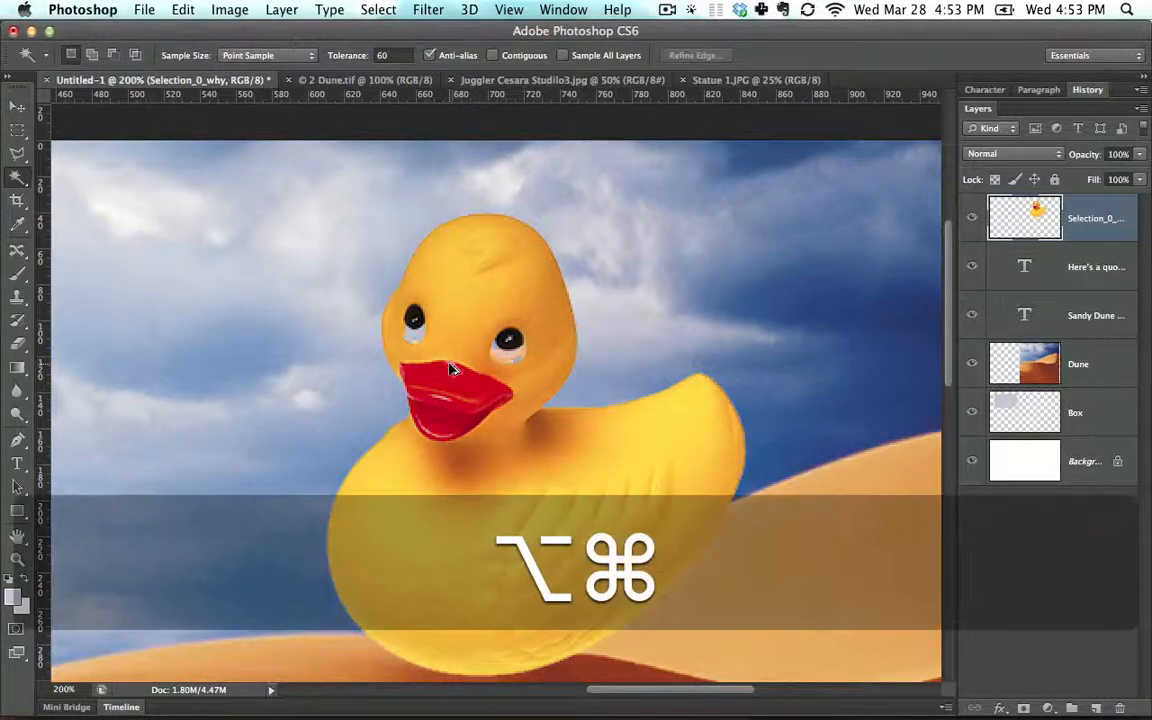
key(alt+super+z)
key(alt+super+z)
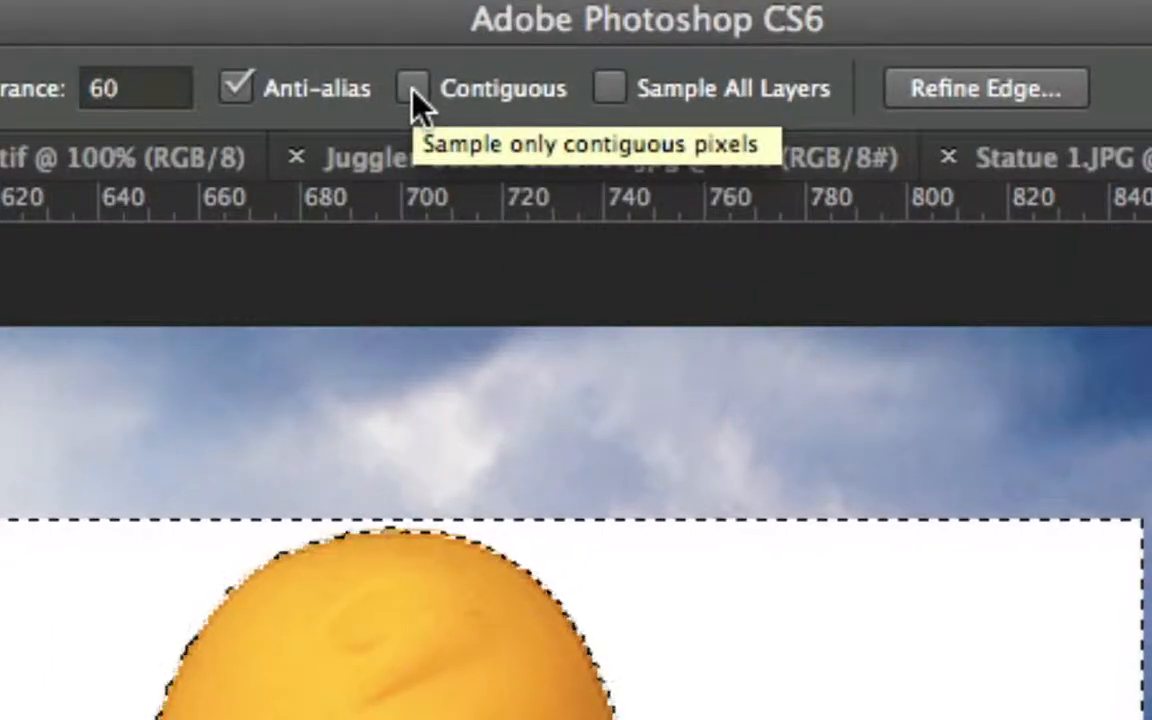
Step: Turn on Contiguous for the Magic Wand, reselect the white around the duck, delete it and deselect
click(413, 89)
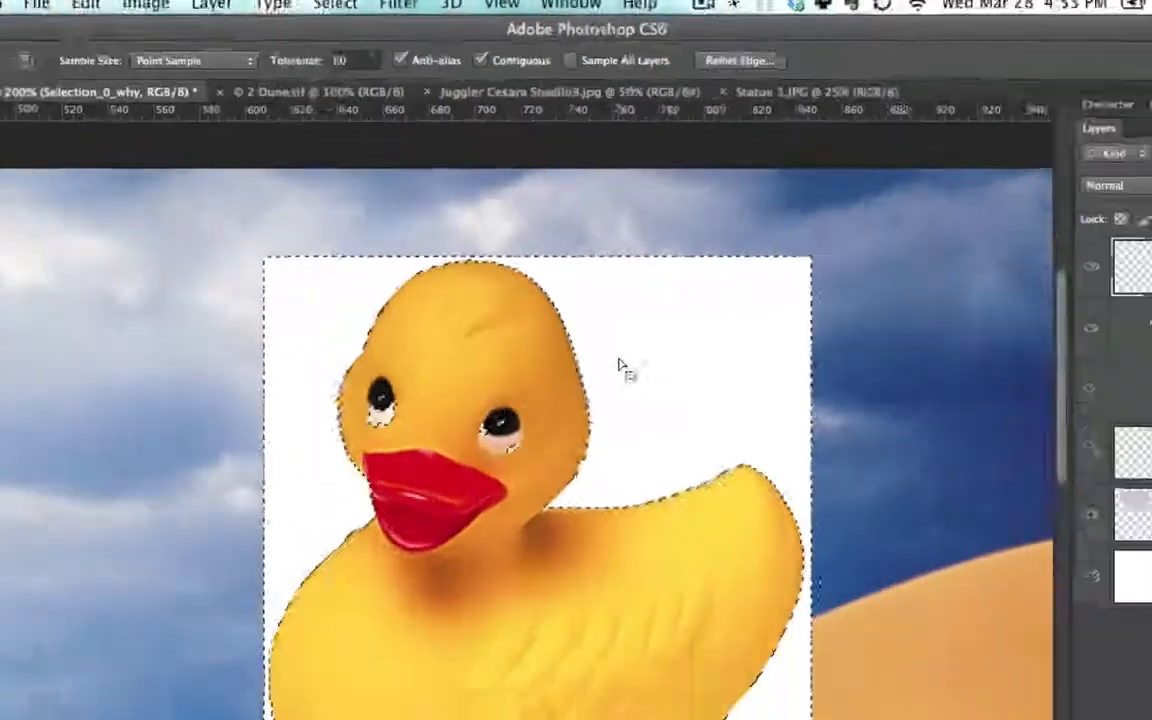
key(super+d)
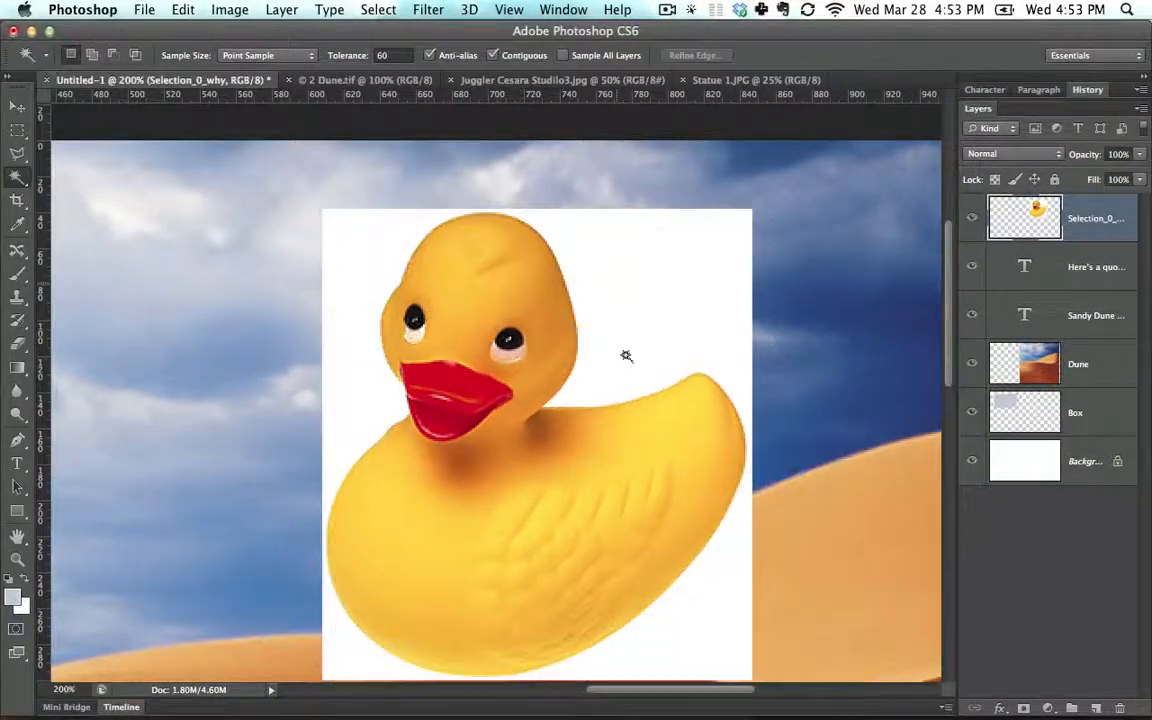
click(656, 296)
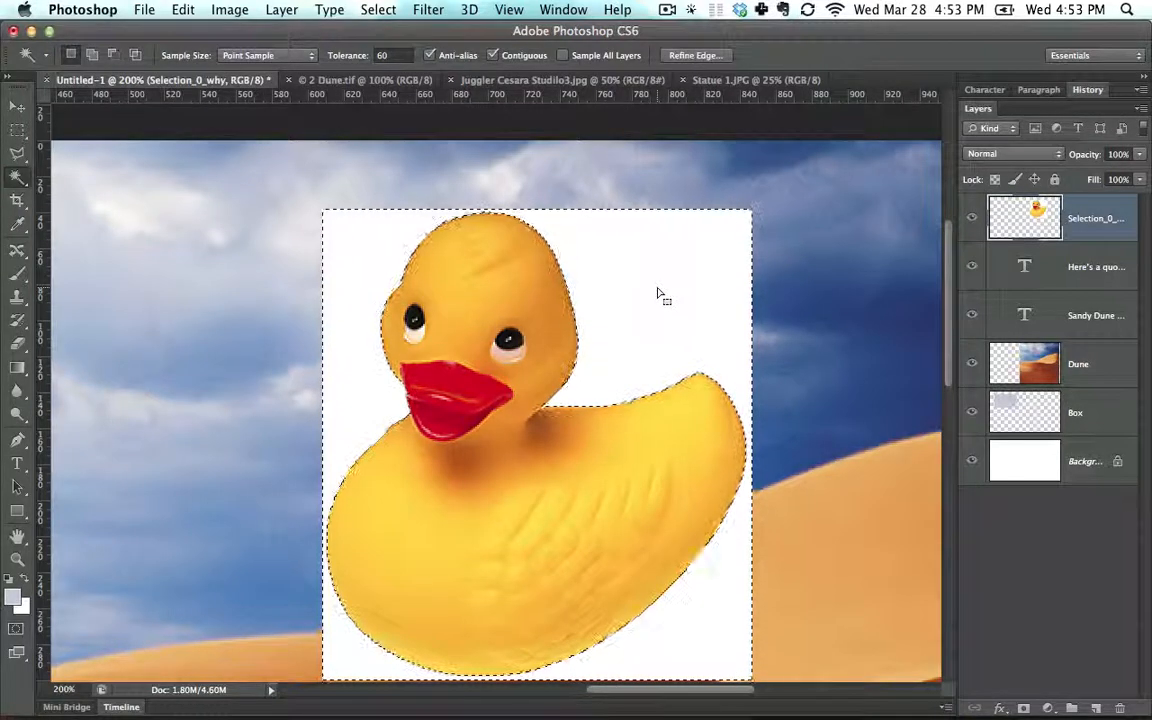
key(BackSpace)
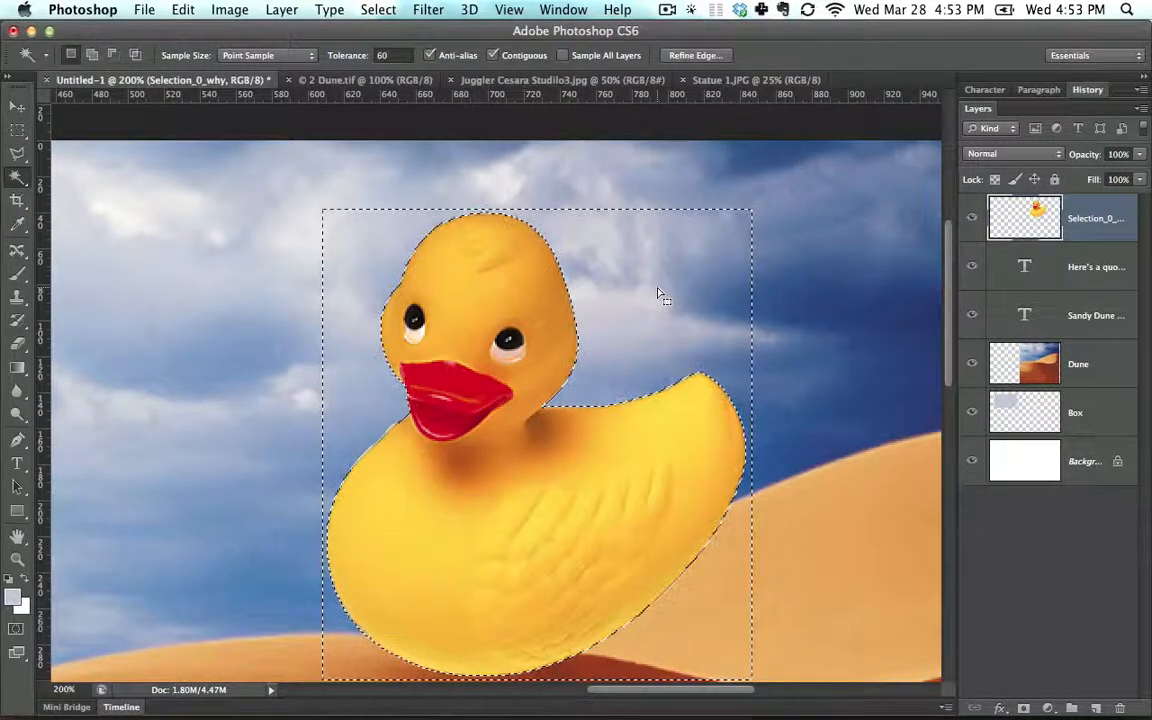
key(super+d)
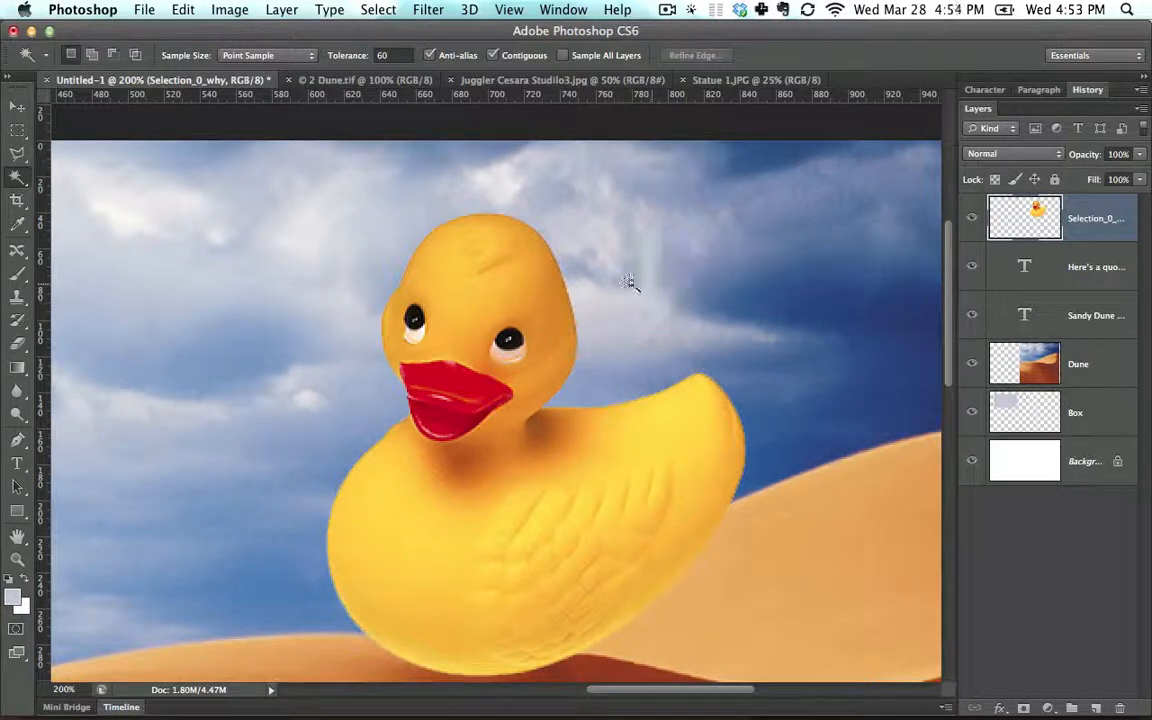
Step: Move the cut-out duck across the dune photo so its base rests on the crest of the dune
click(17, 106)
key(super+minus)
key(super+minus)
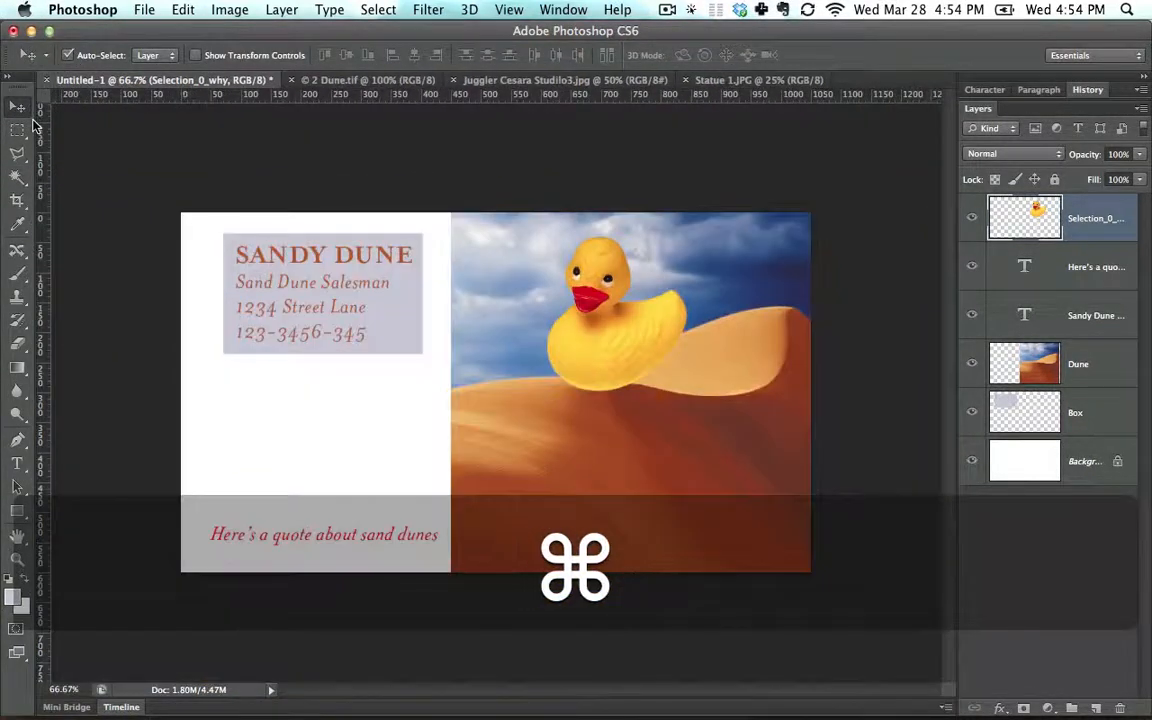
key(super+equal)
drag(645, 250, 595, 287)
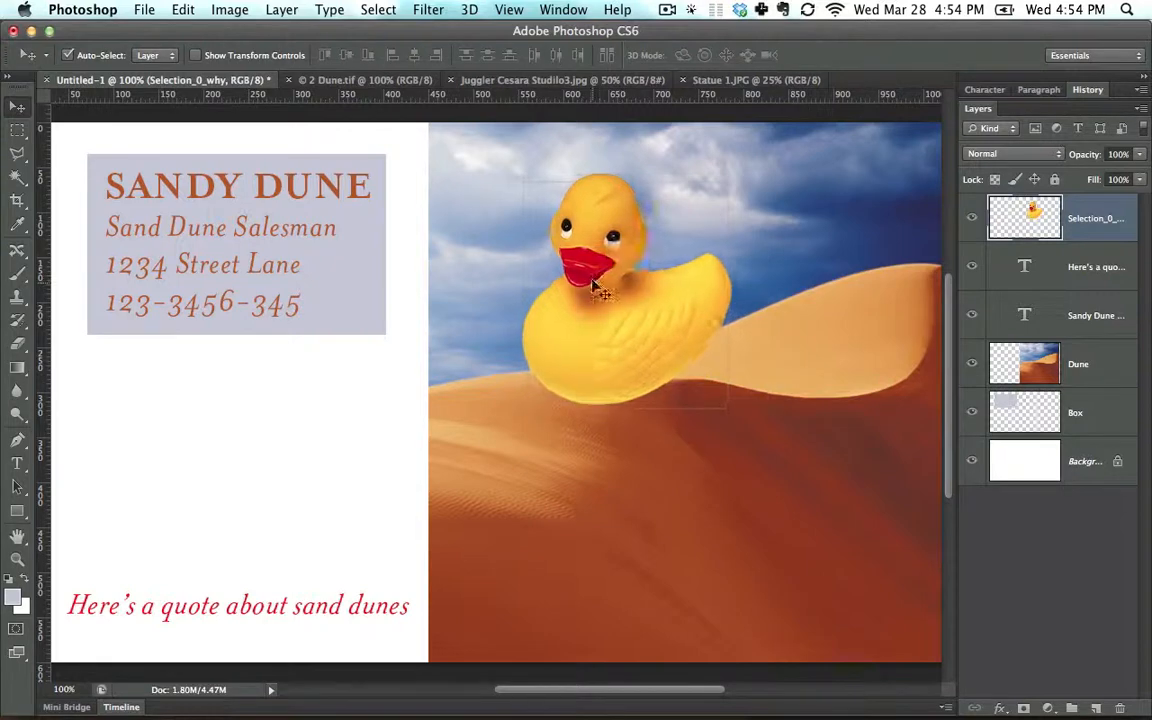
click(22, 184)
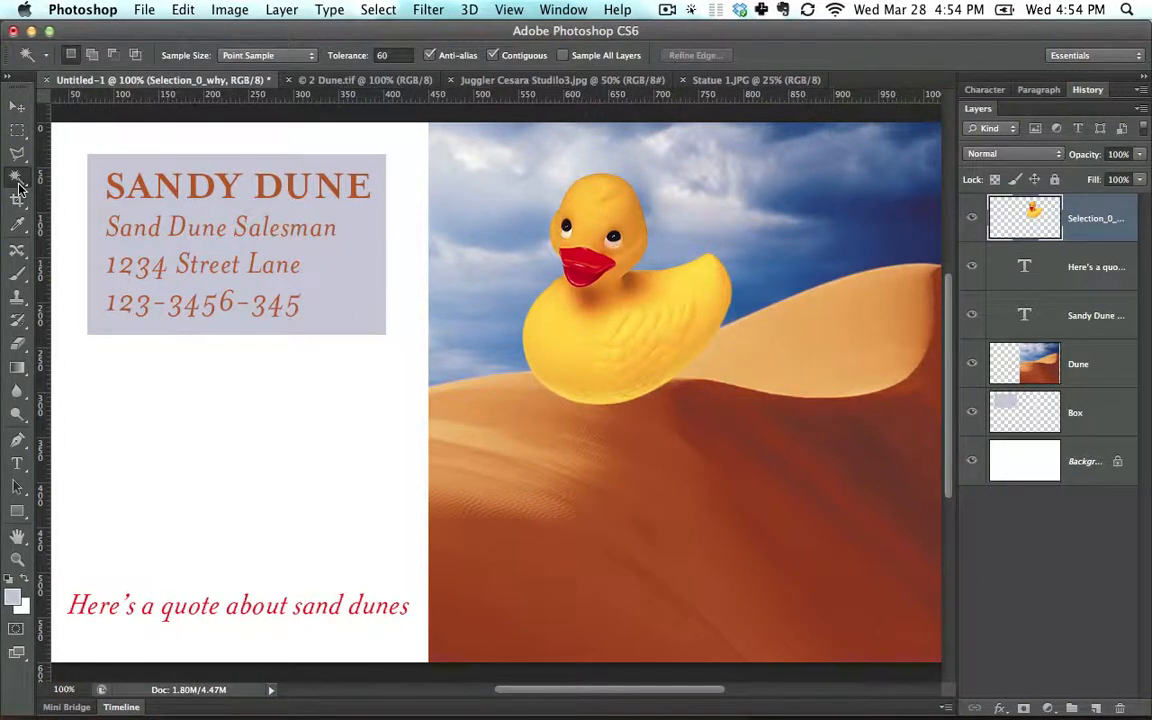
click(645, 328)
click(17, 106)
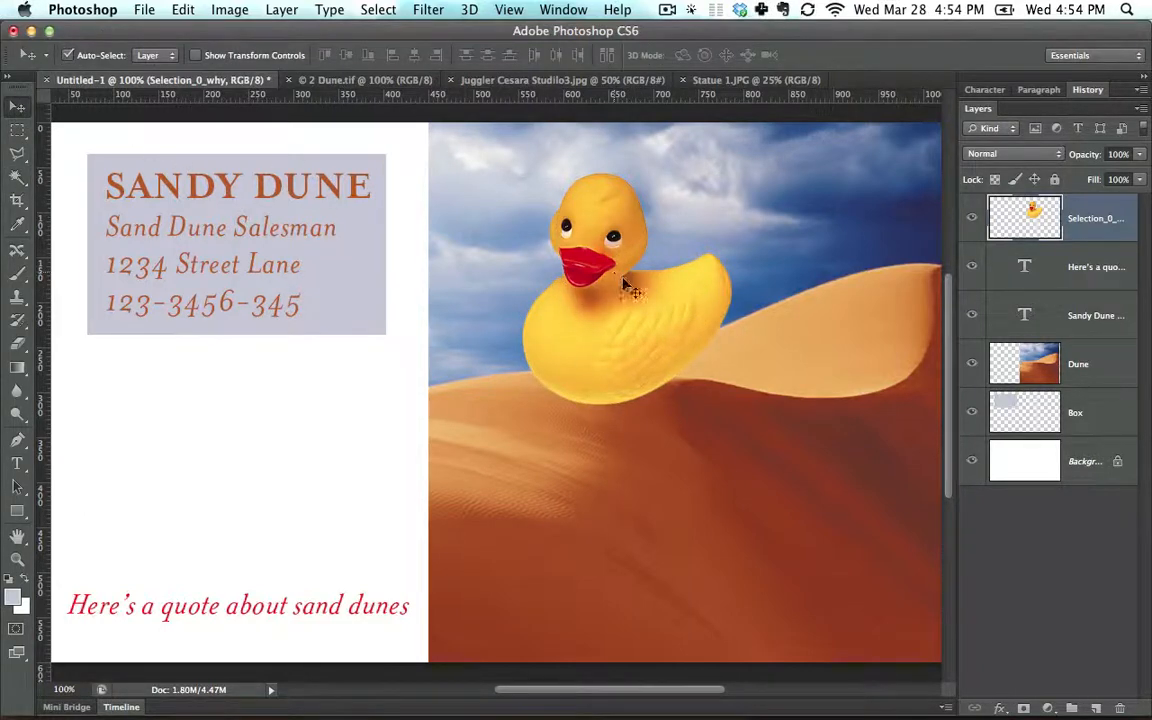
drag(624, 285, 714, 263)
click(22, 133)
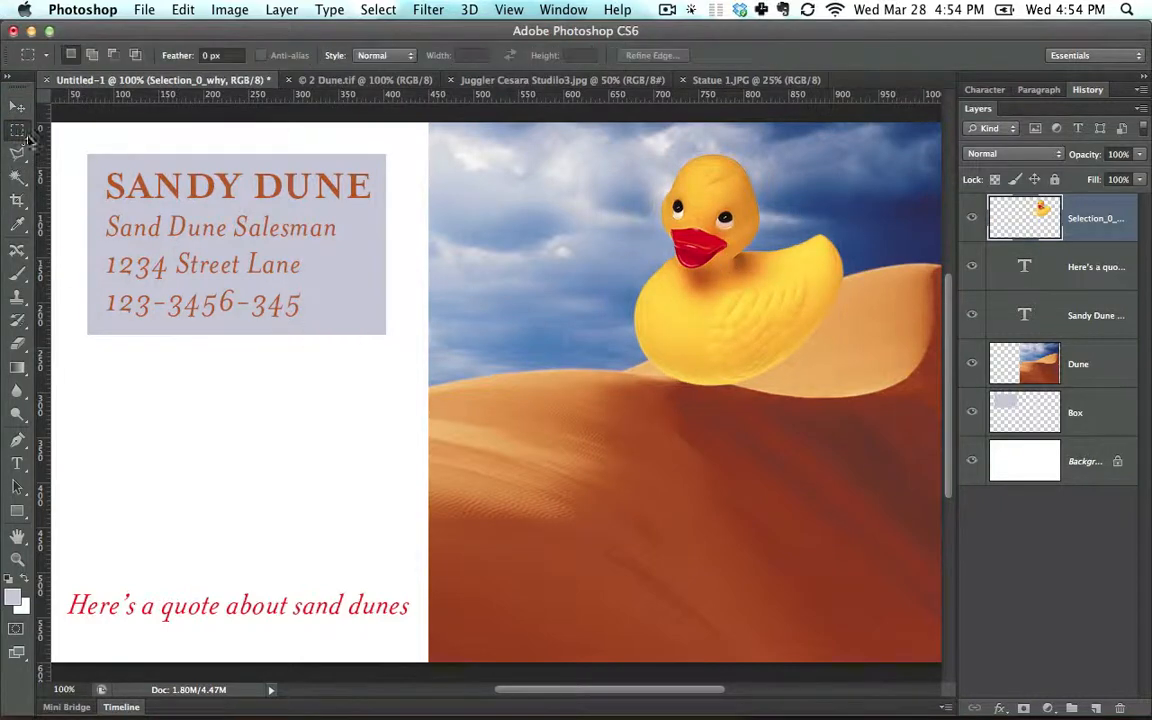
drag(621, 363, 921, 486)
click(812, 402)
Step: Select the duck's yellow body with the Magic Wand at tolerance 60
click(16, 179)
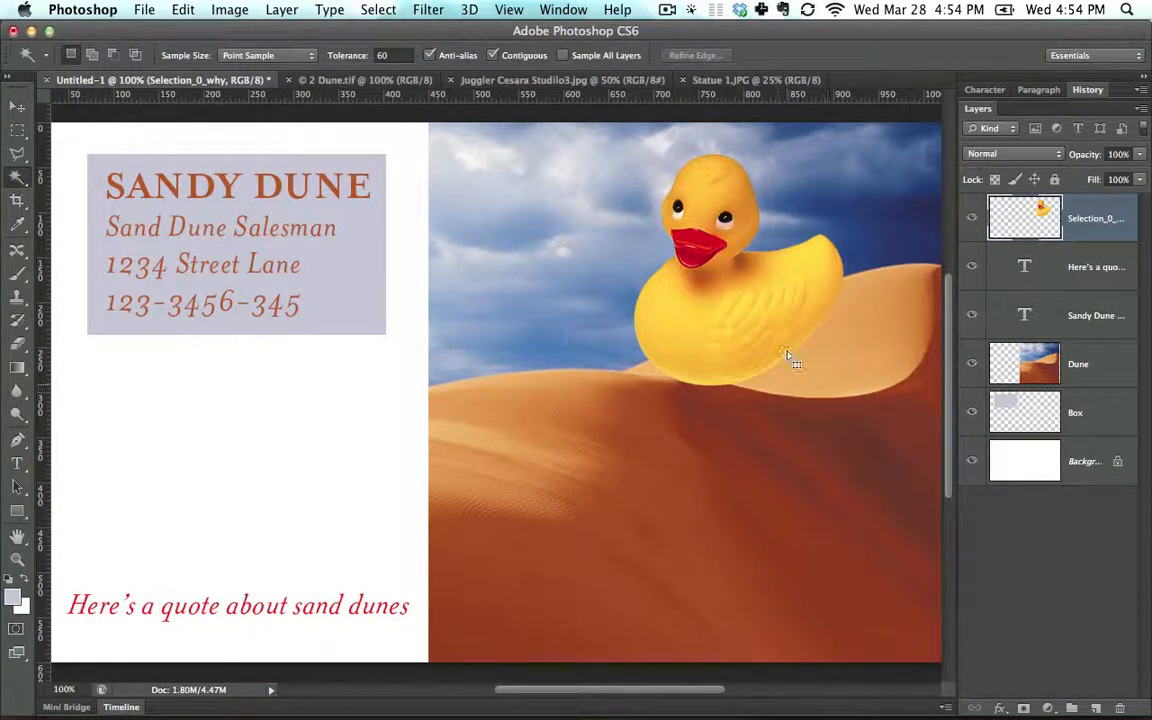
click(788, 357)
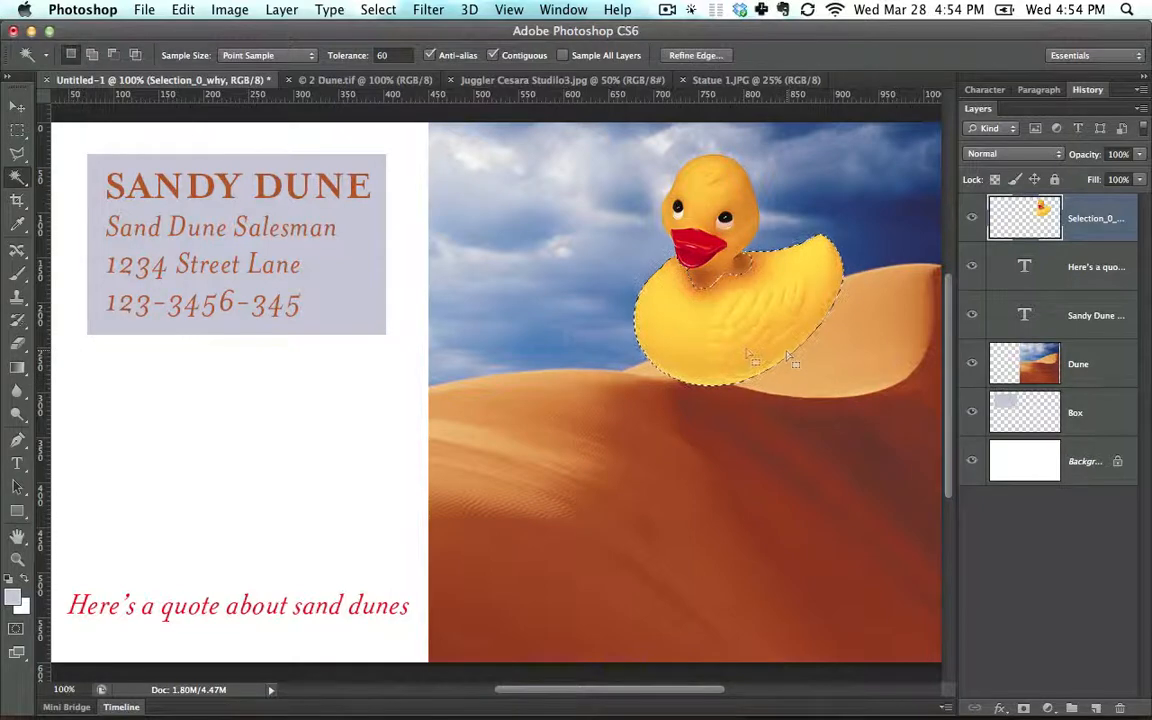
click(16, 158)
click(16, 174)
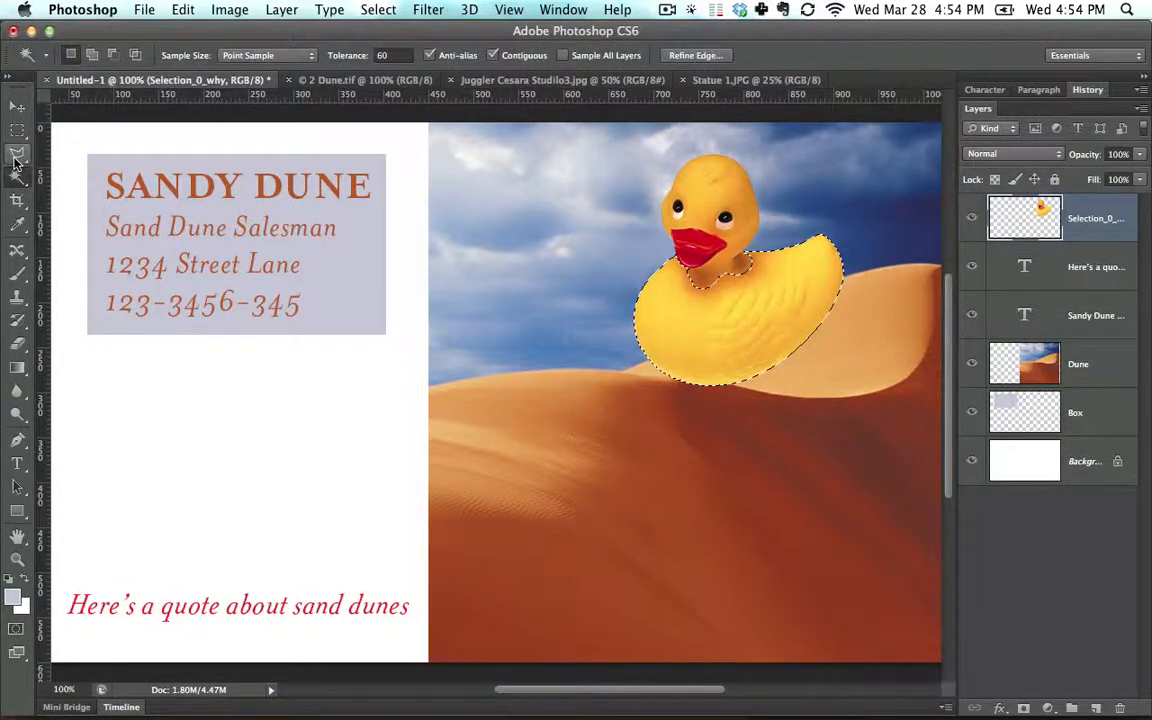